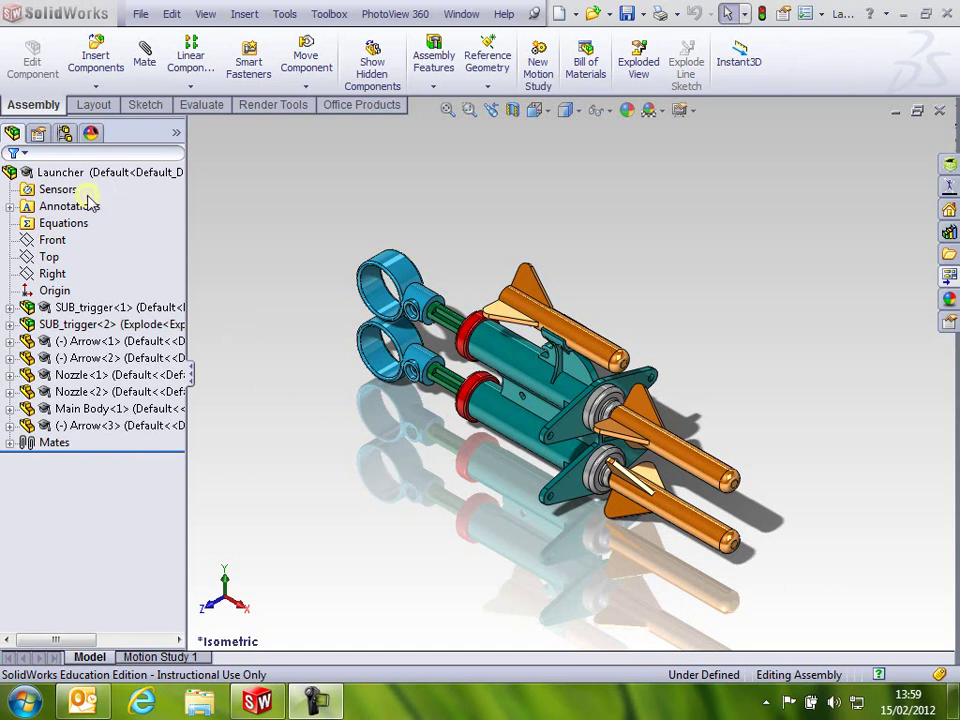
Switch the left panel to ConfigurationManager to see Launcher's only configuration, Default
mouse_move(52, 152)
mouse_down()
mouse_move(82, 142)
mouse_move(82, 130)
mouse_move(58, 112)
mouse_move(50, 150)
mouse_up()
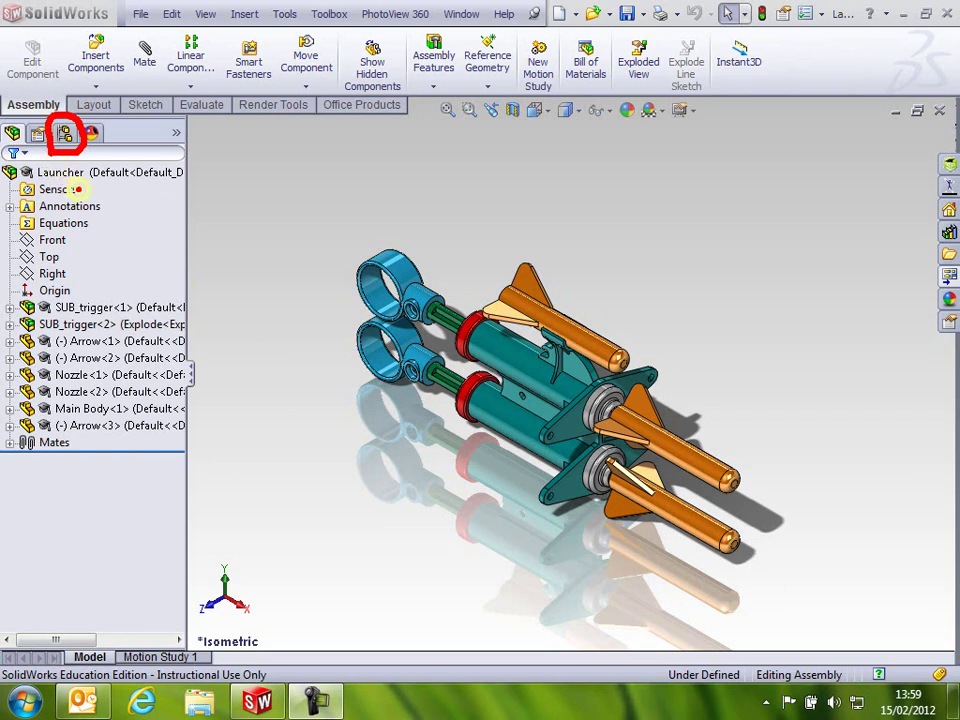
key(Escape)
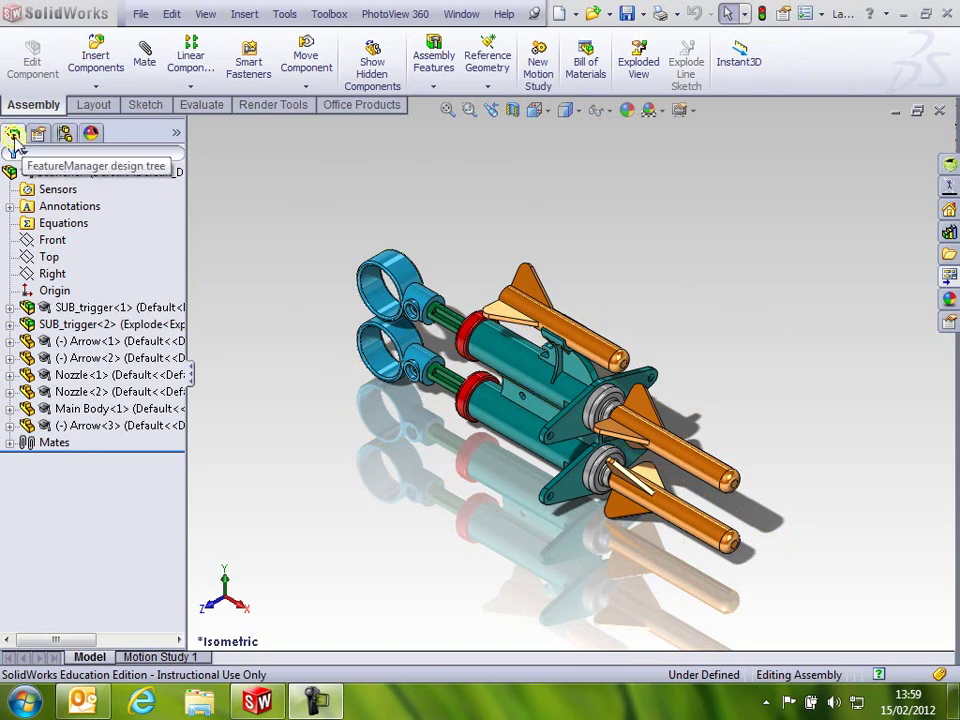
Bring up the right-click actions of the Launcher Configuration(s) root, not Default, to reach Add Configuration
click(63, 134)
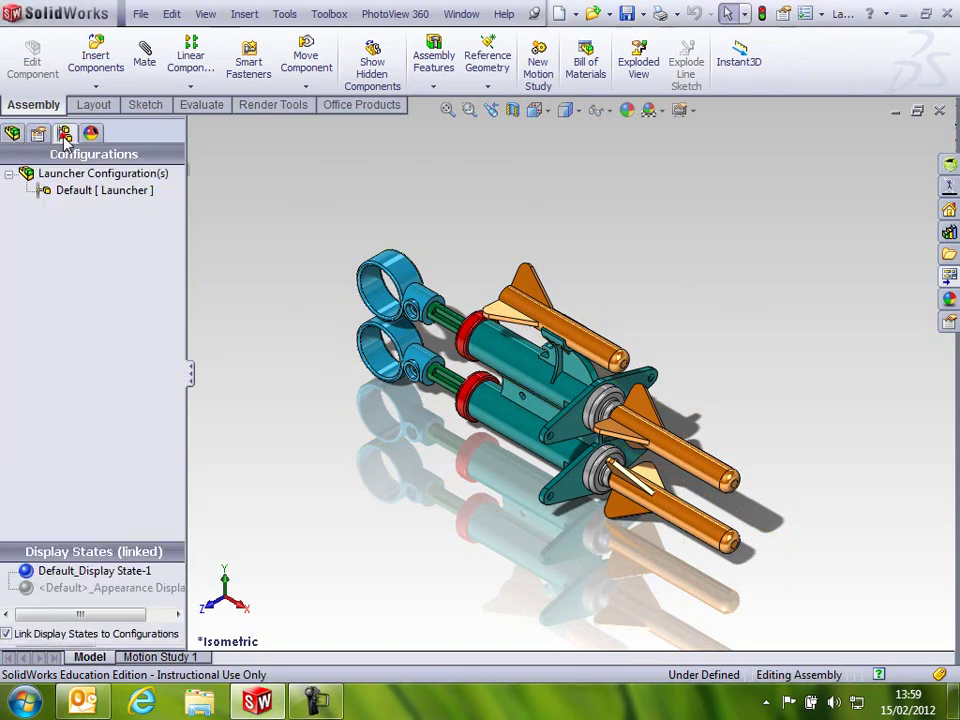
click(95, 174)
click(92, 190)
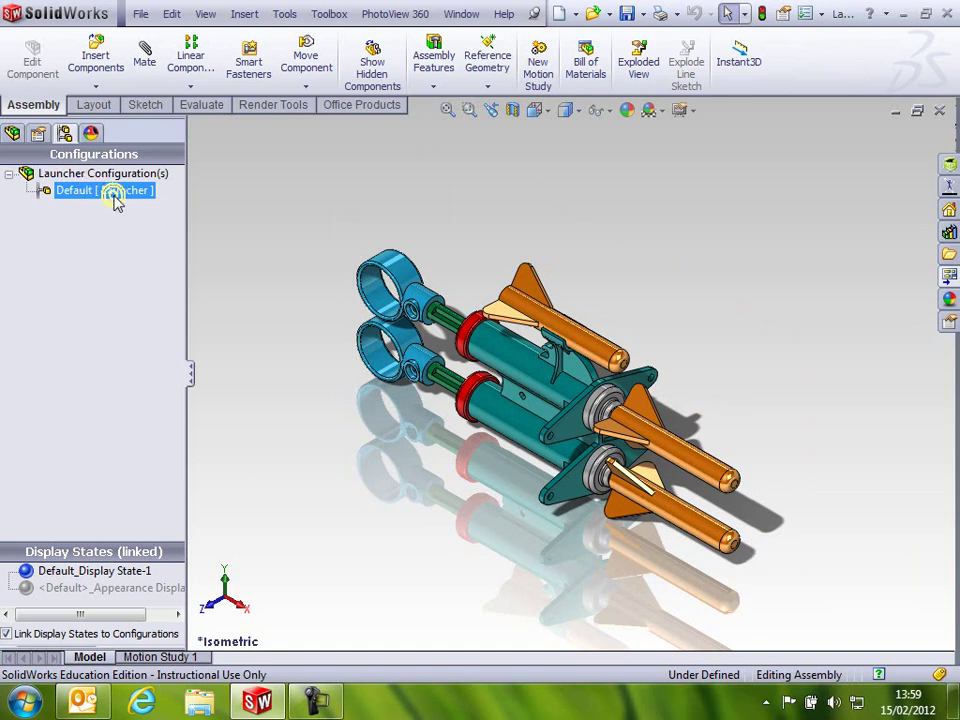
click(165, 199)
click(79, 174)
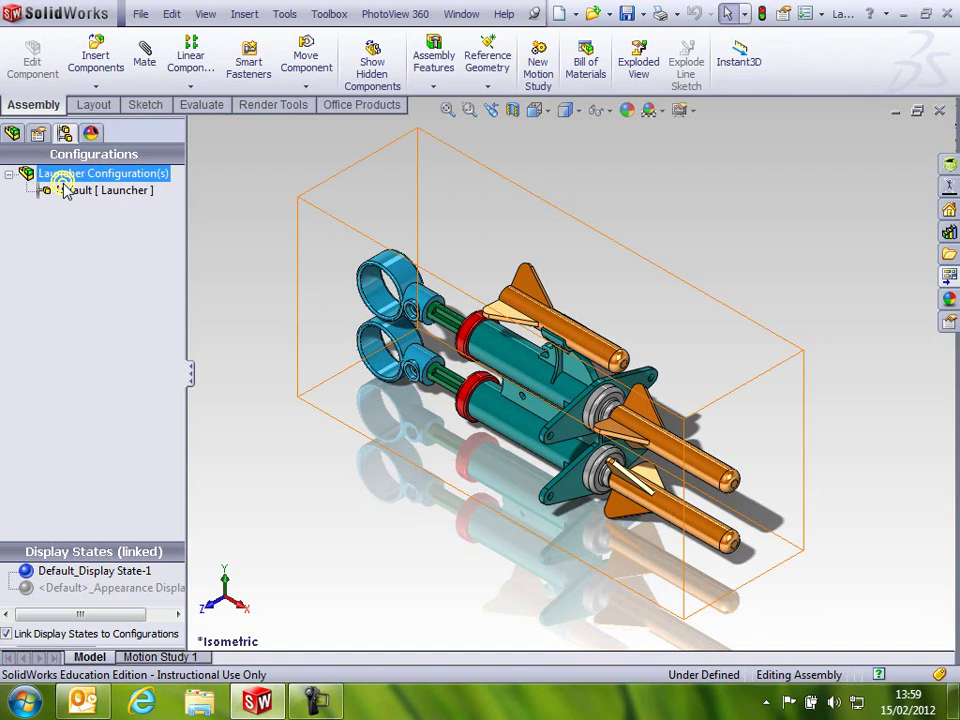
click(66, 190)
right_click(72, 191)
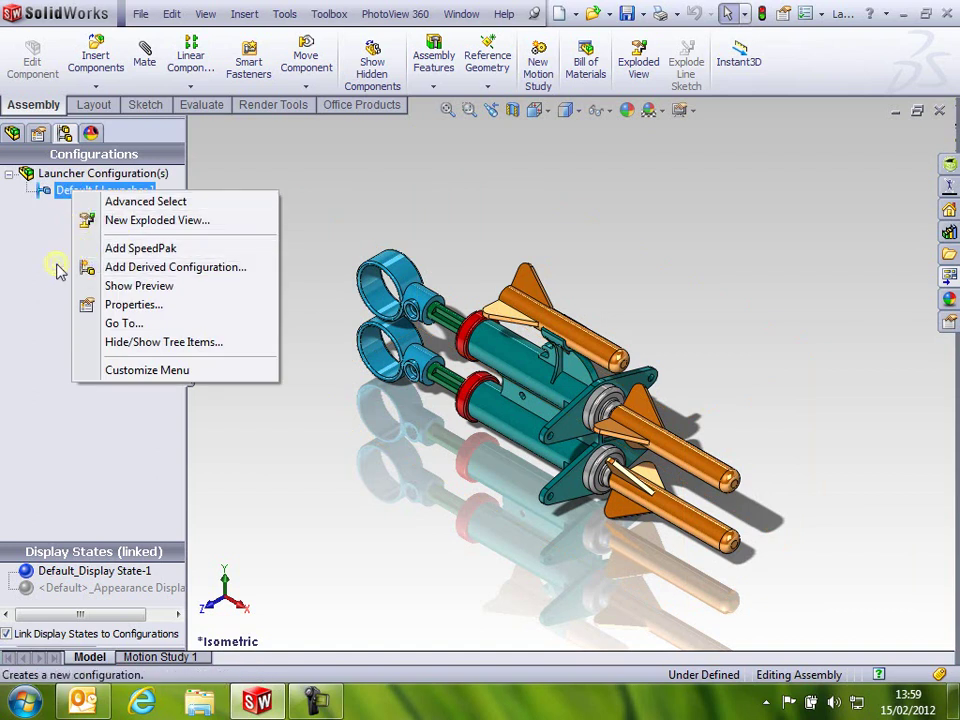
click(35, 243)
click(64, 174)
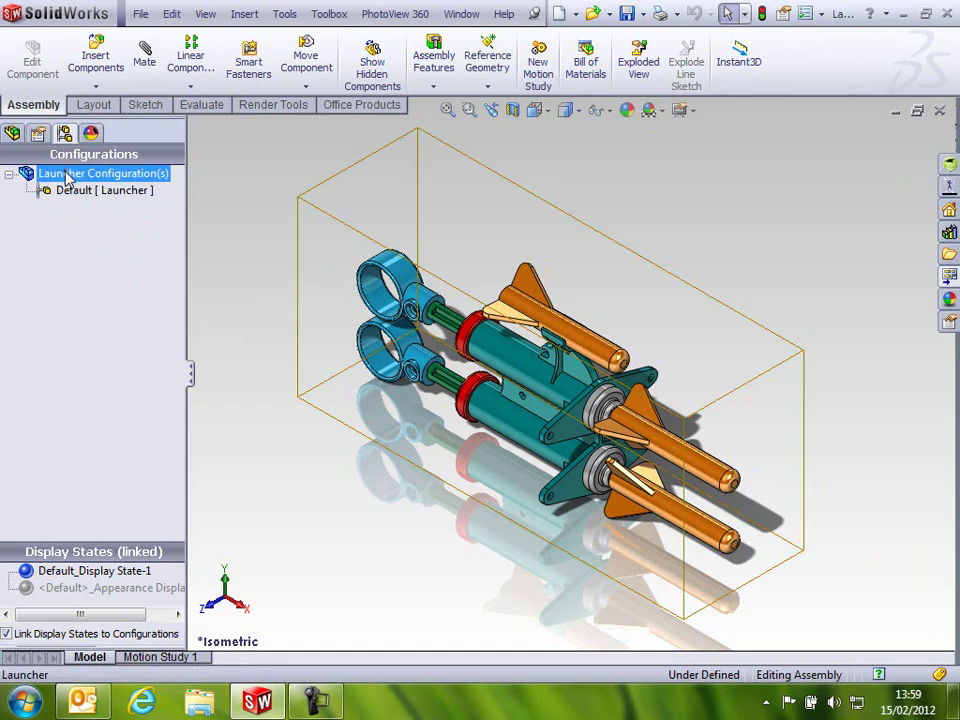
right_click(66, 176)
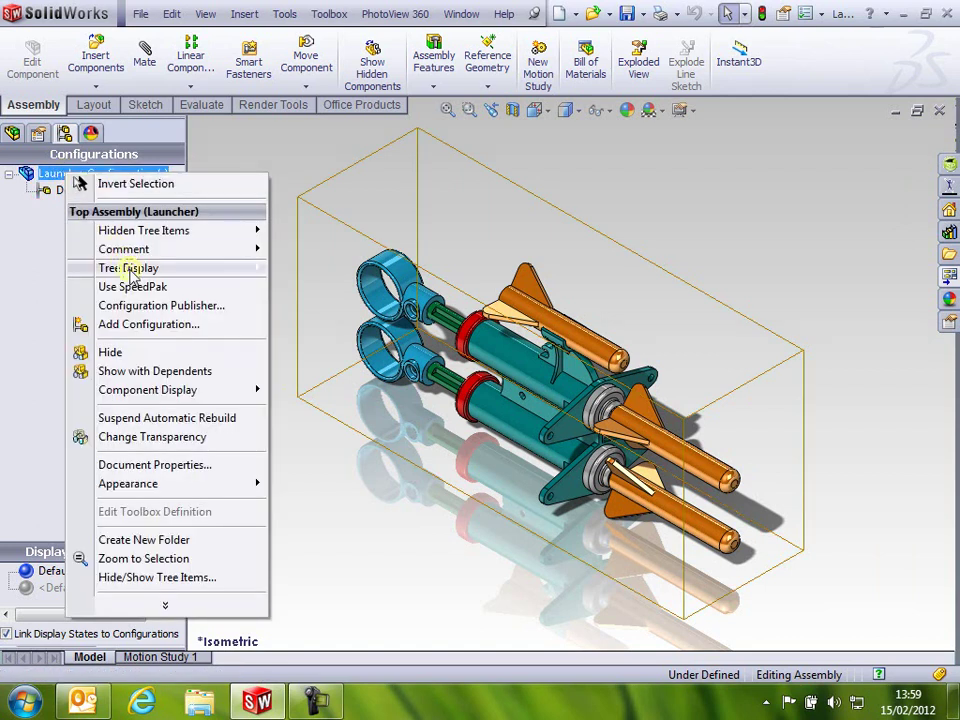
Add a configuration named 'Exploded' with the description 'Exploded View'
click(133, 326)
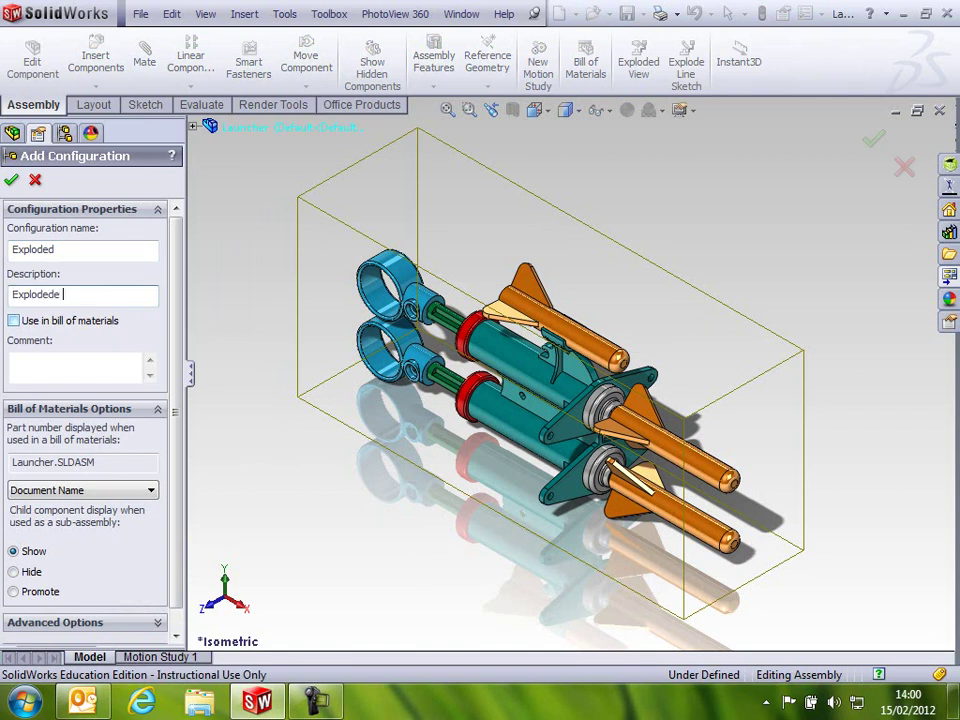
key(BackSpace)
text(View)
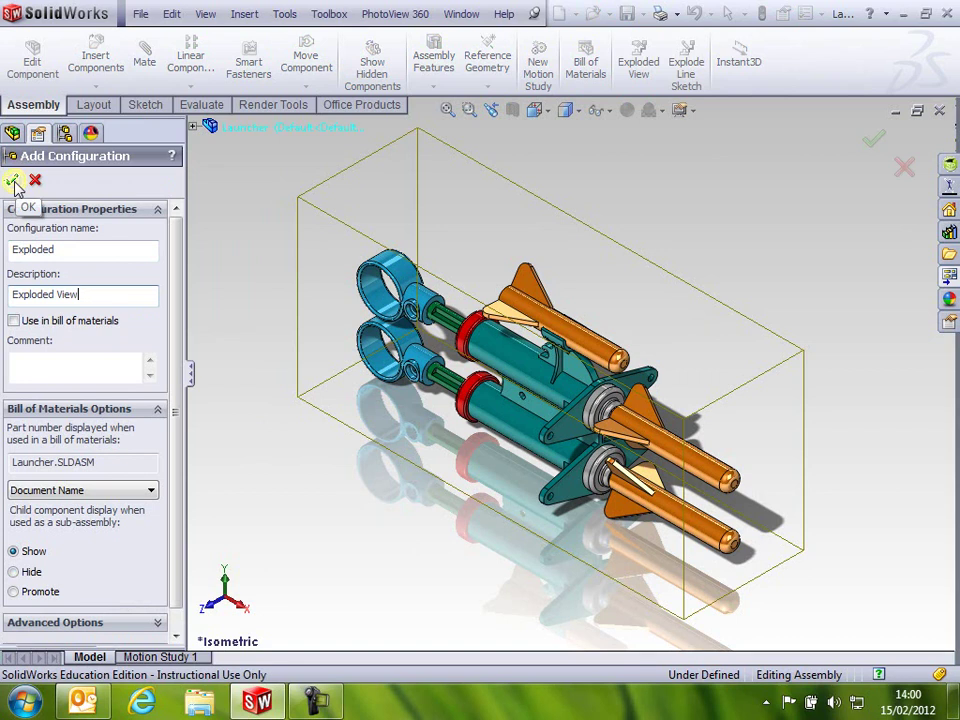
click(14, 182)
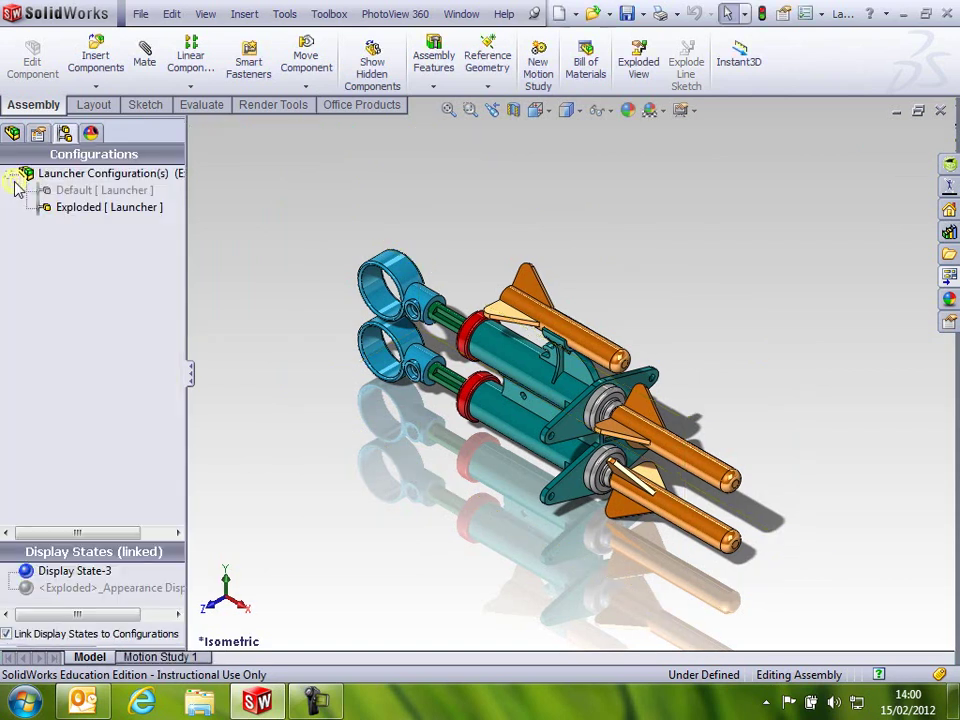
double_click(103, 190)
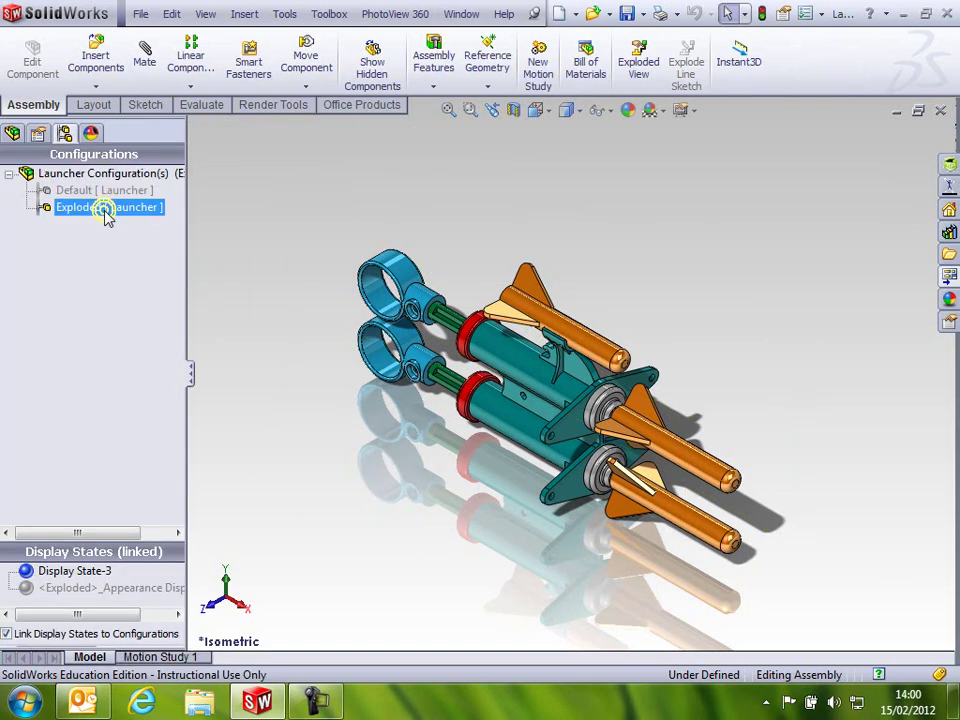
double_click(98, 191)
double_click(117, 207)
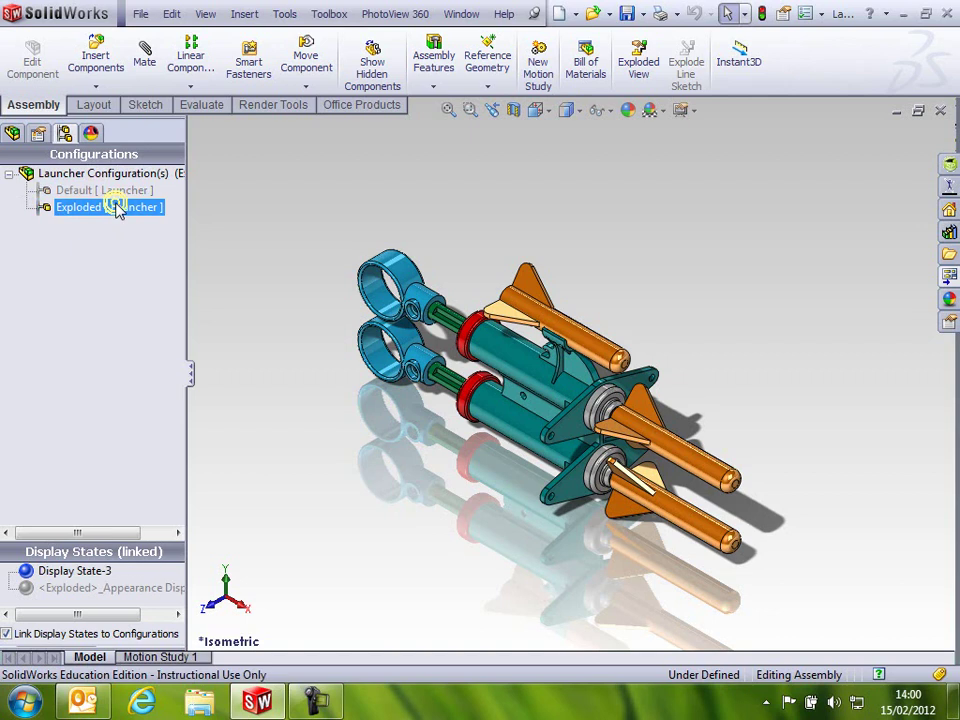
click(179, 285)
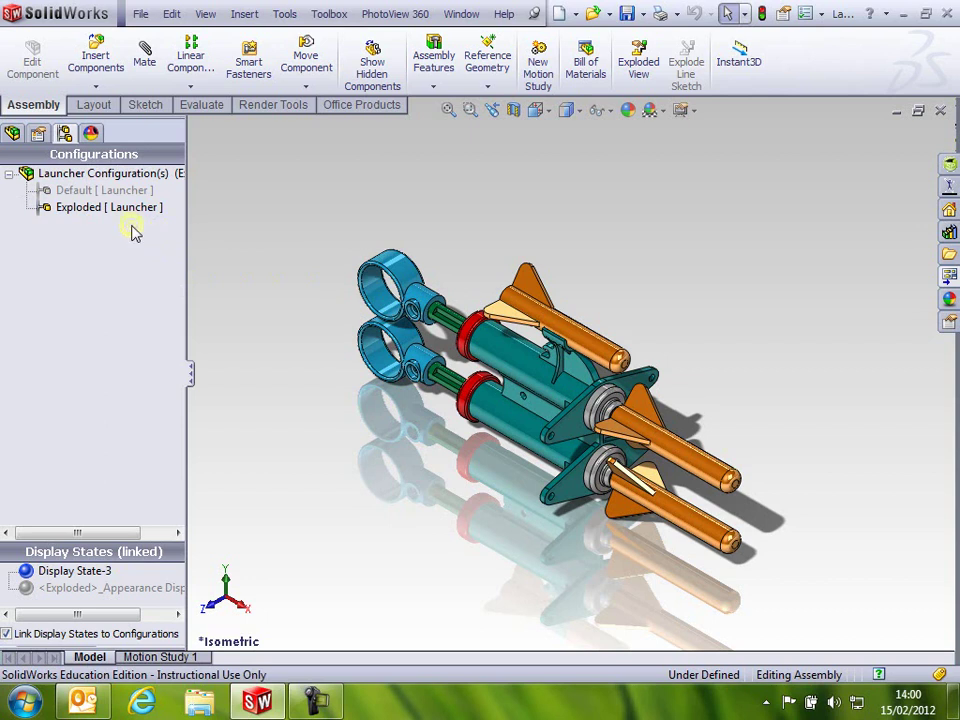
click(64, 189)
click(129, 231)
click(158, 191)
Suppress the Arrow<3> component in the Exploded configuration
click(12, 134)
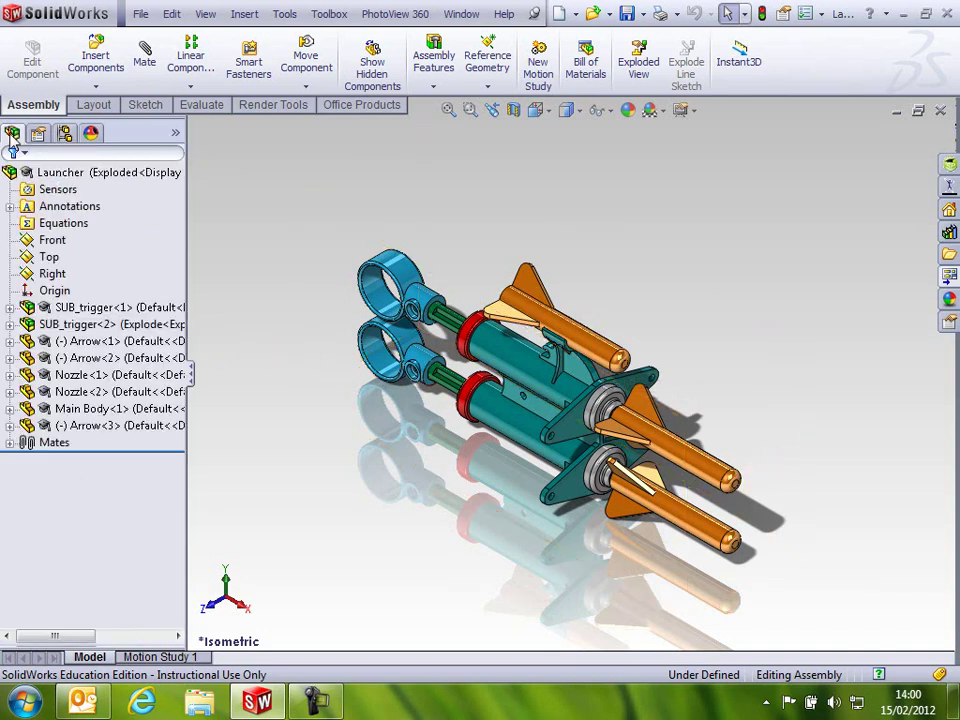
right_click(80, 428)
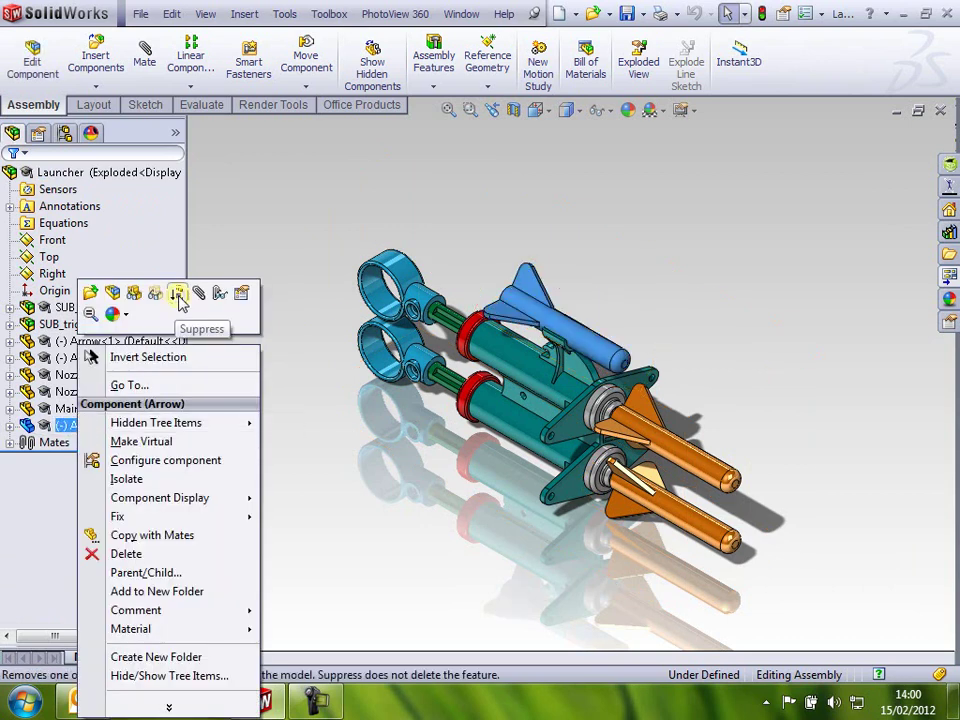
click(179, 294)
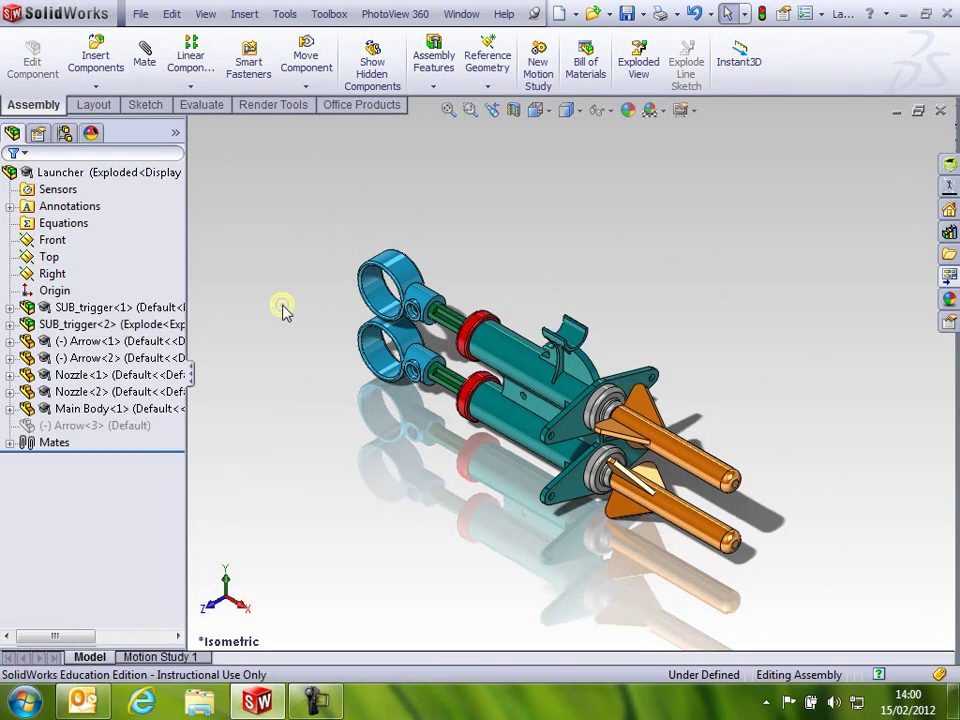
Switch to the Default configuration to check Arrow<3>, then return to Exploded
click(65, 134)
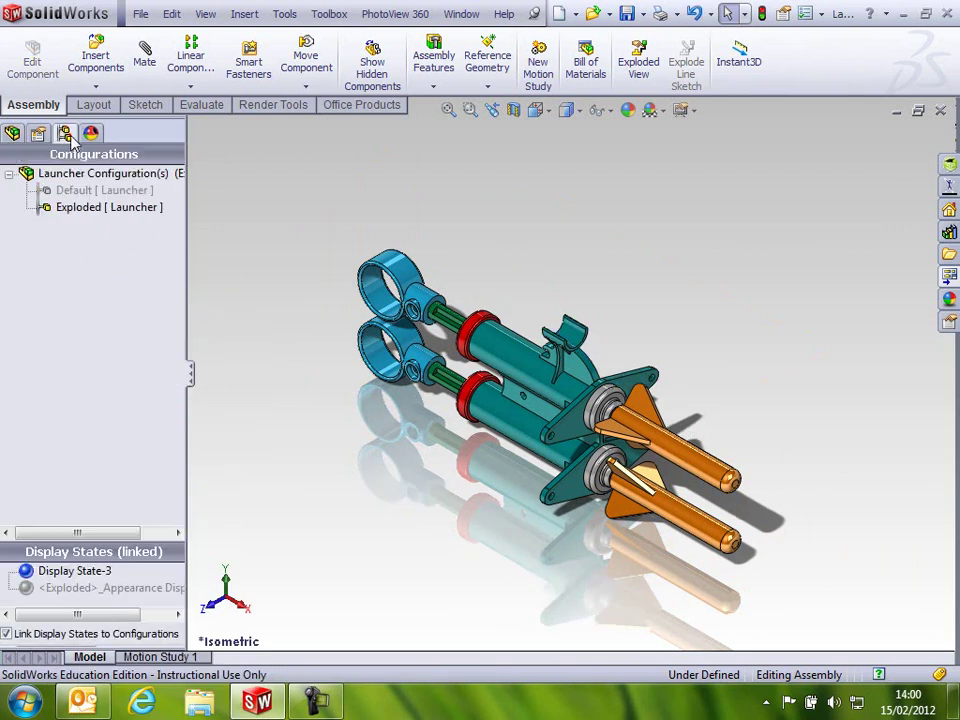
double_click(92, 190)
click(435, 242)
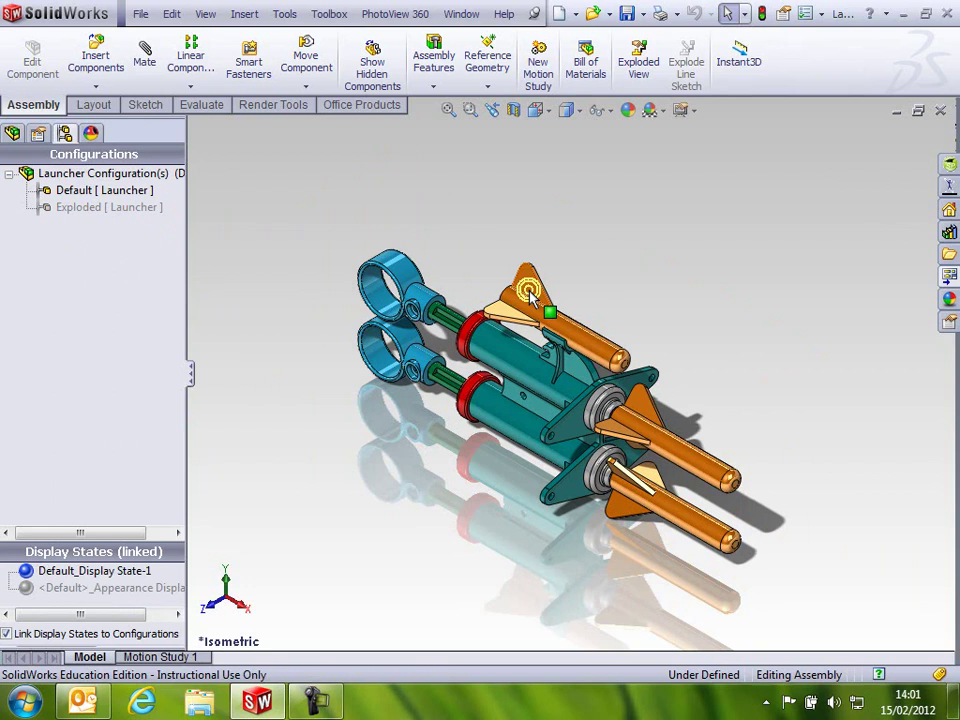
click(10, 134)
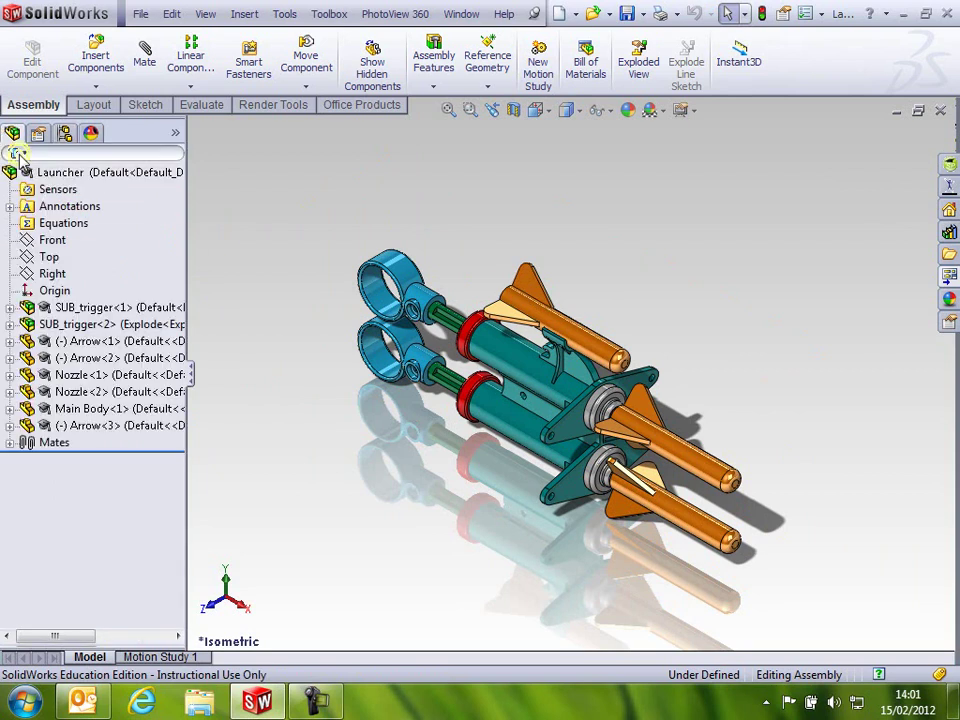
click(65, 133)
double_click(101, 207)
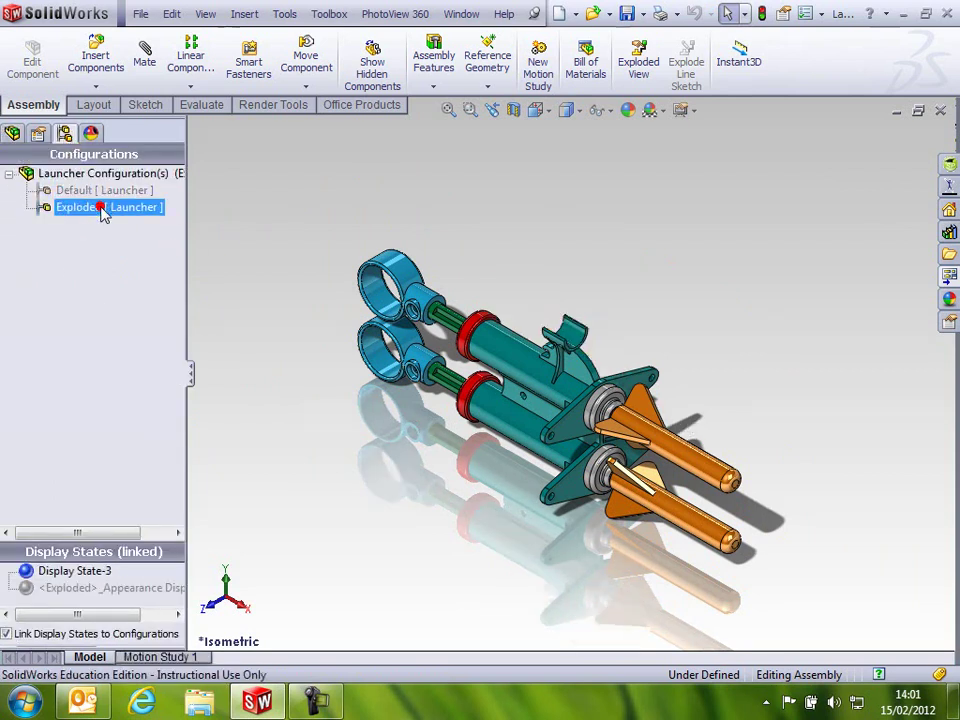
Bring up the actions for the suppressed Arrow<3> component in the tree
click(12, 134)
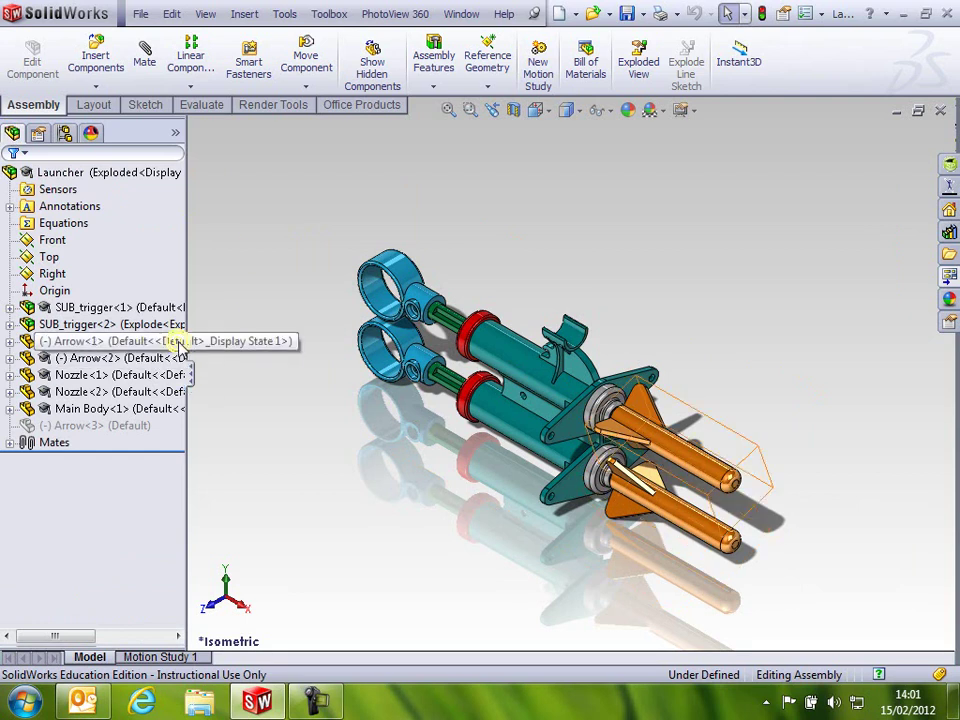
click(127, 428)
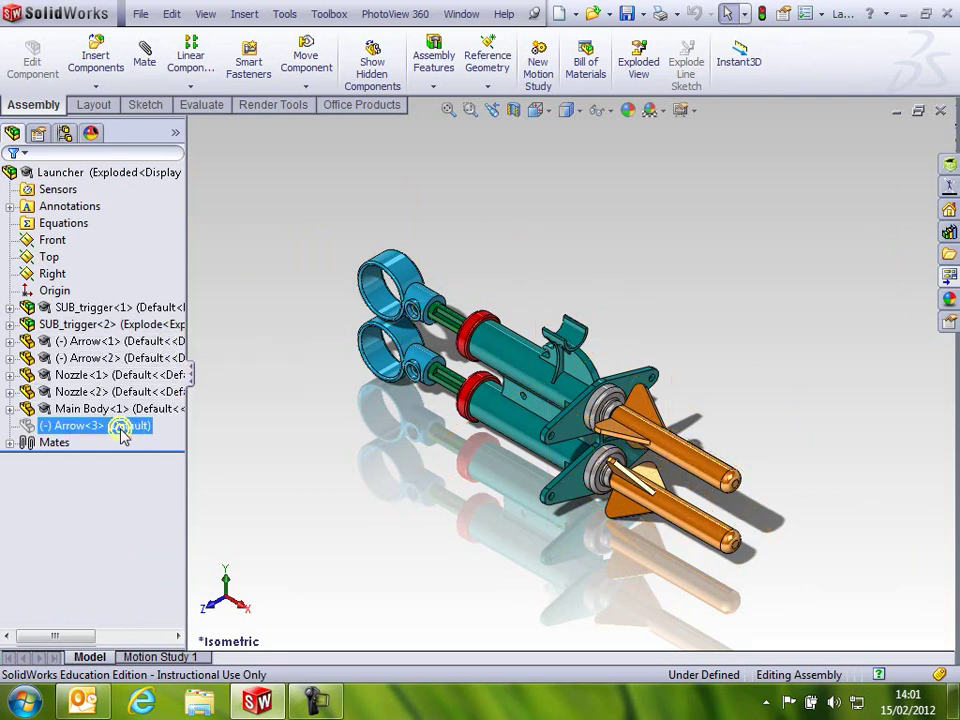
right_click(120, 430)
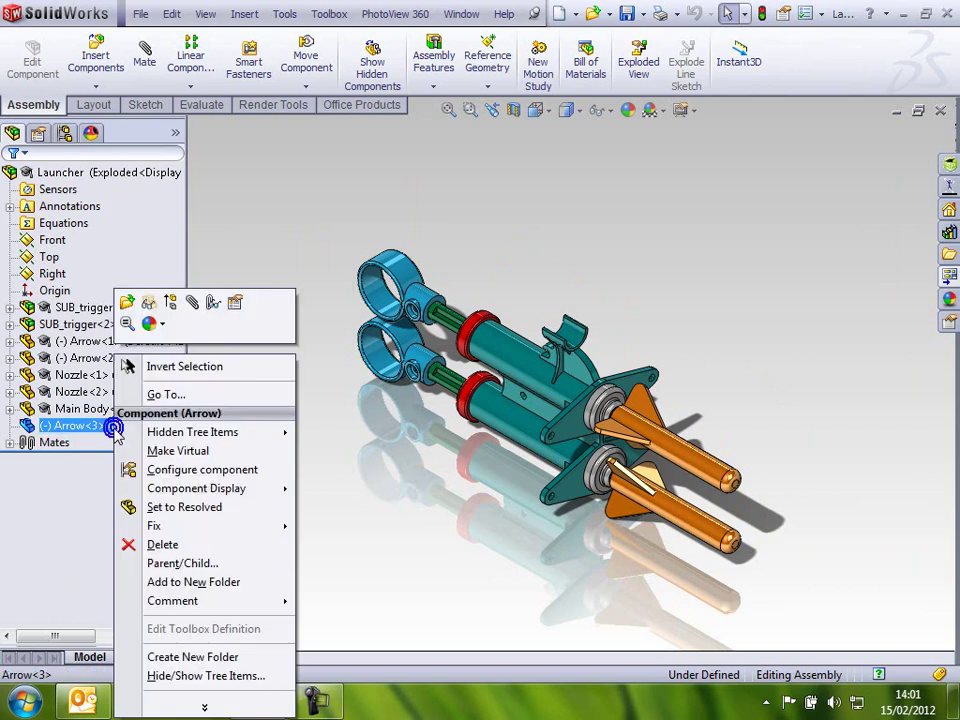
Unsuppress Arrow<3>, then toggle between the Default and Exploded configurations to verify it
click(174, 307)
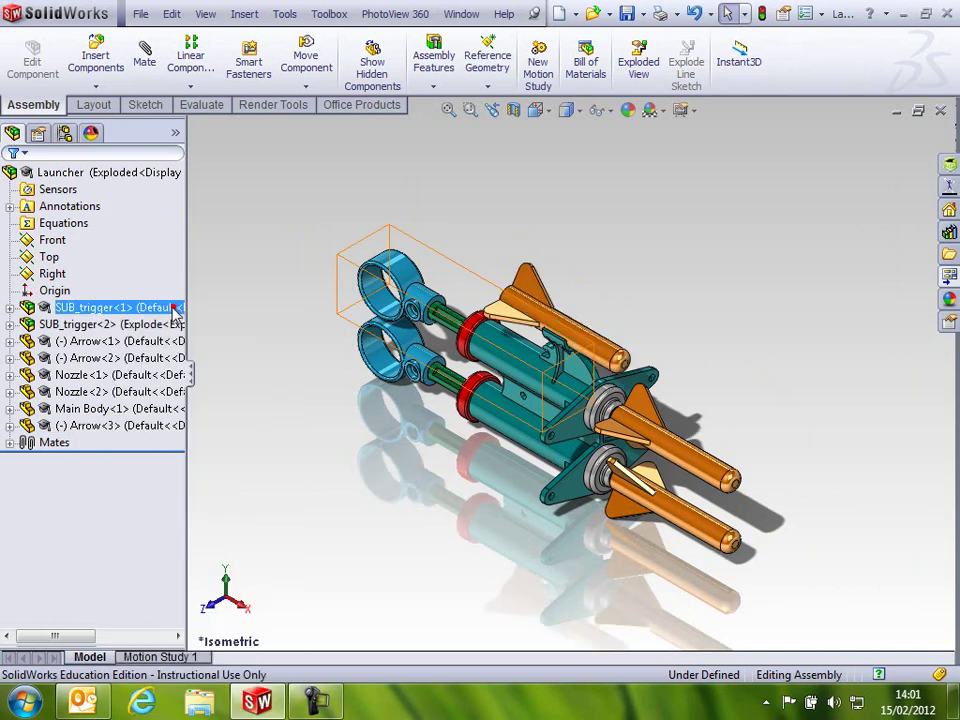
click(65, 133)
click(81, 205)
double_click(66, 189)
double_click(88, 206)
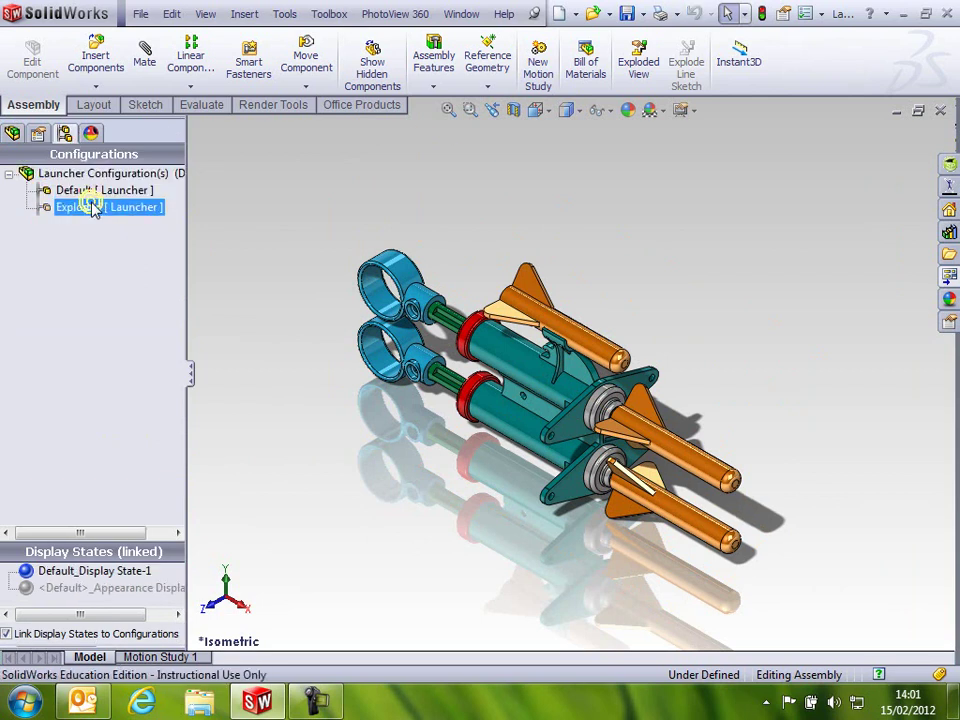
click(158, 243)
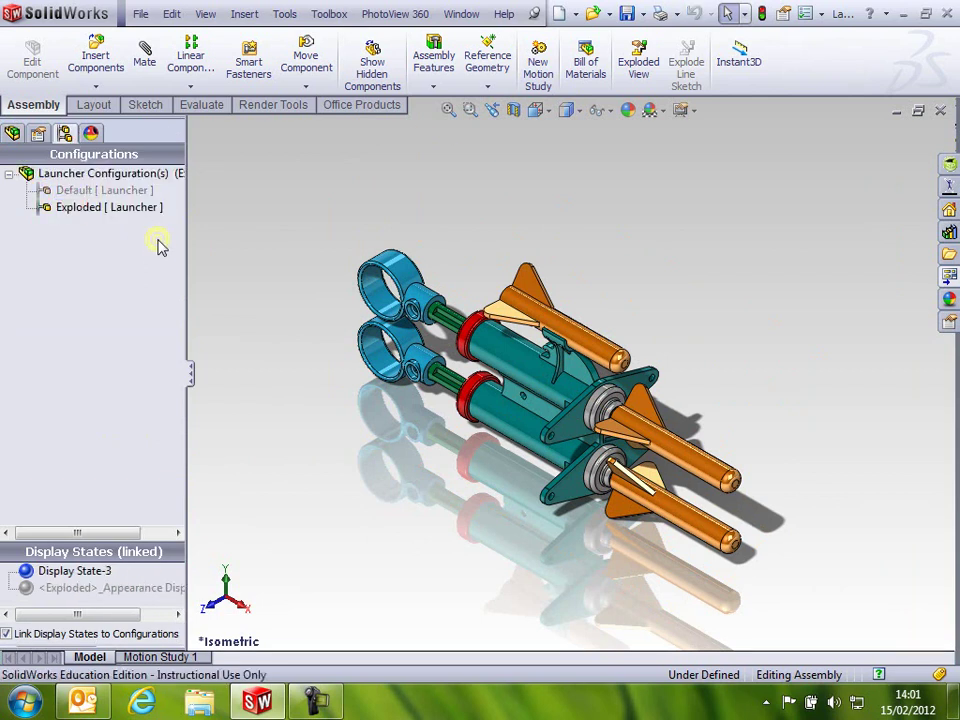
Start an Exploded View and drag the upper rocket well clear of the launcher as Chain1
click(644, 72)
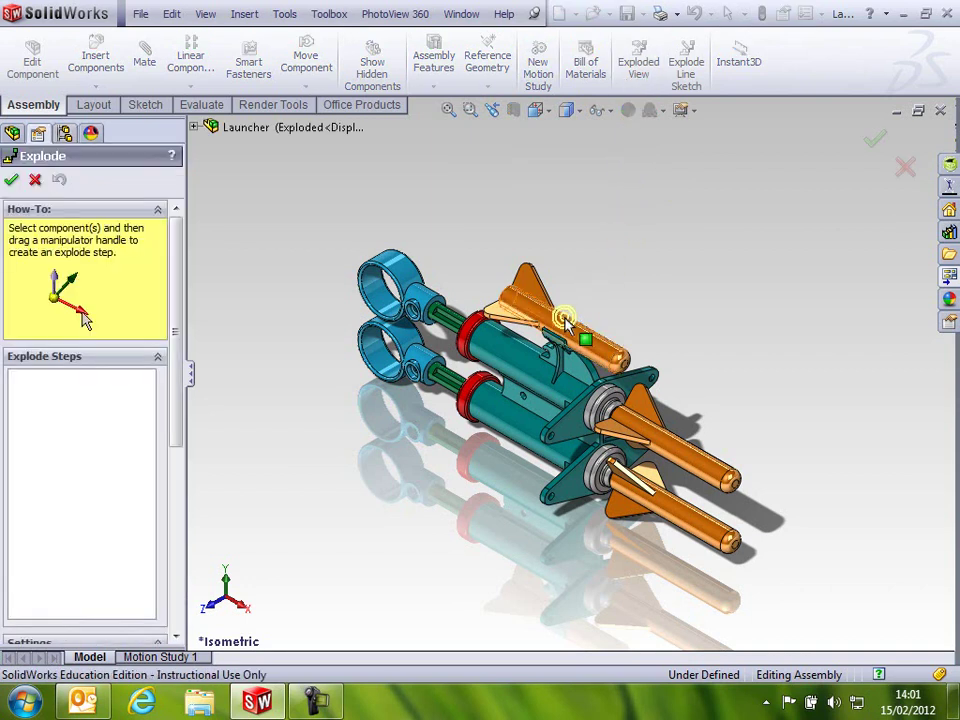
click(568, 332)
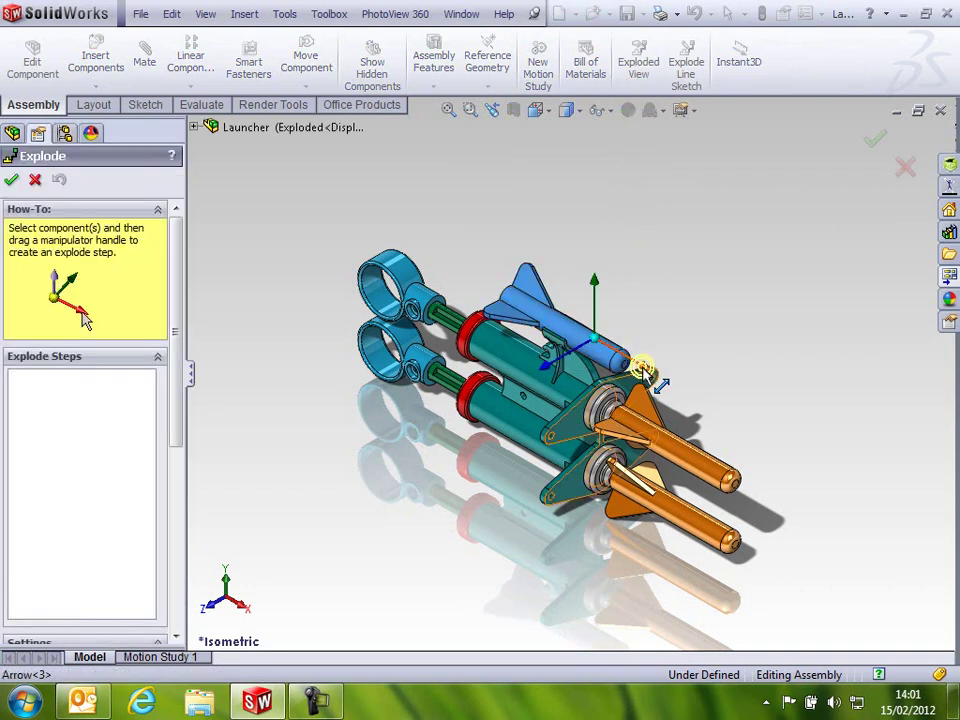
drag(646, 371, 804, 489)
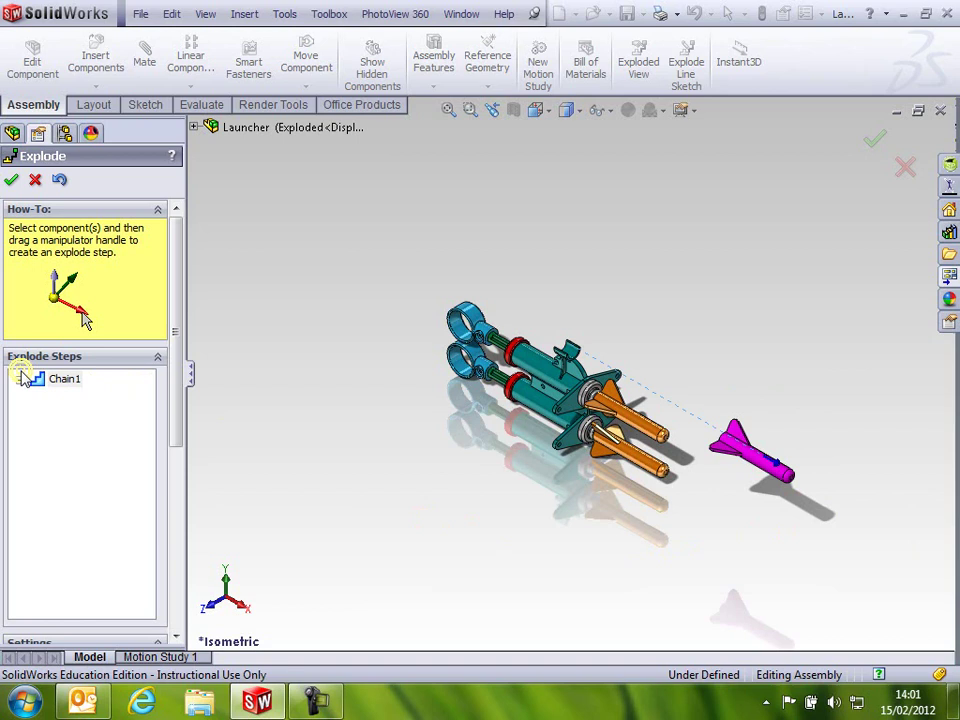
click(574, 493)
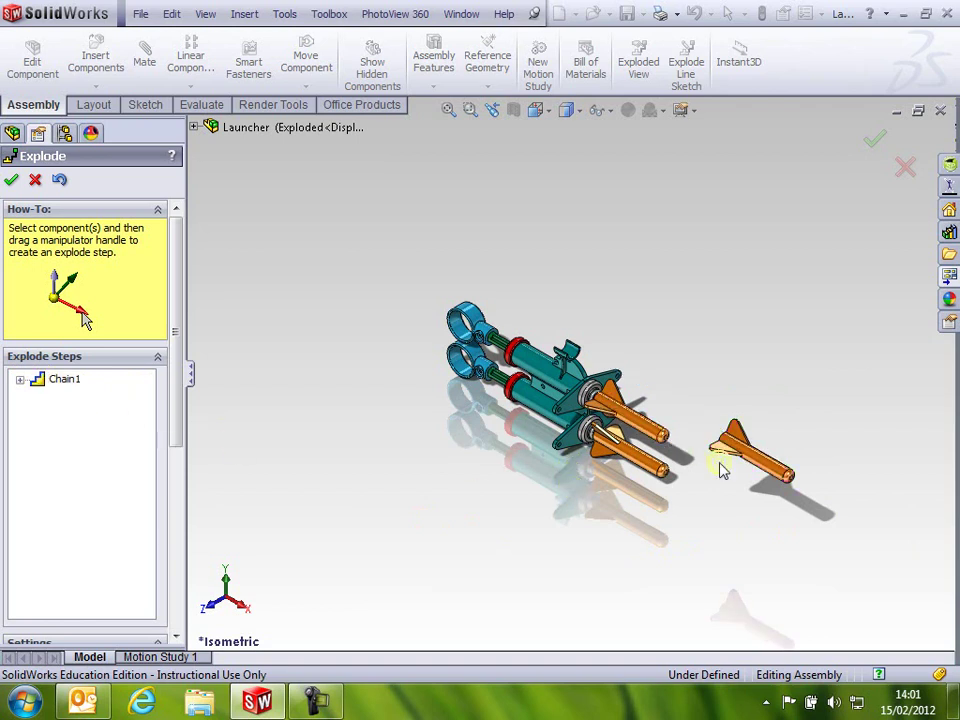
Try moving both rockets with their nozzles out along the rocket axis, then undo that step
scroll(693, 474, down, 3)
scroll(693, 474, down, 2)
click(523, 339)
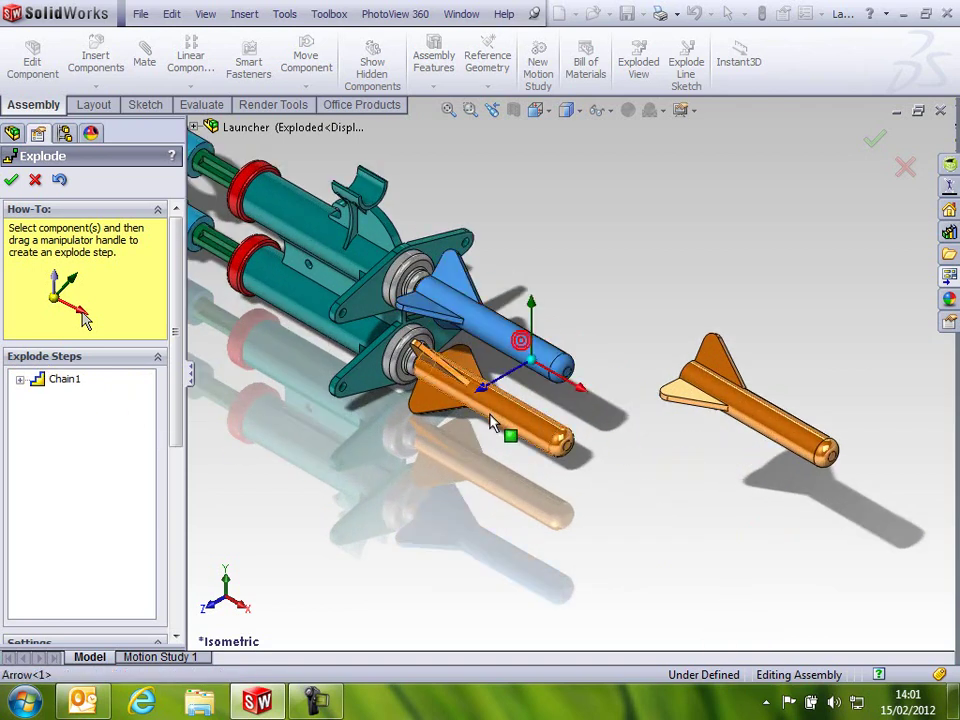
ctrl+click(498, 418)
ctrl+click(413, 368)
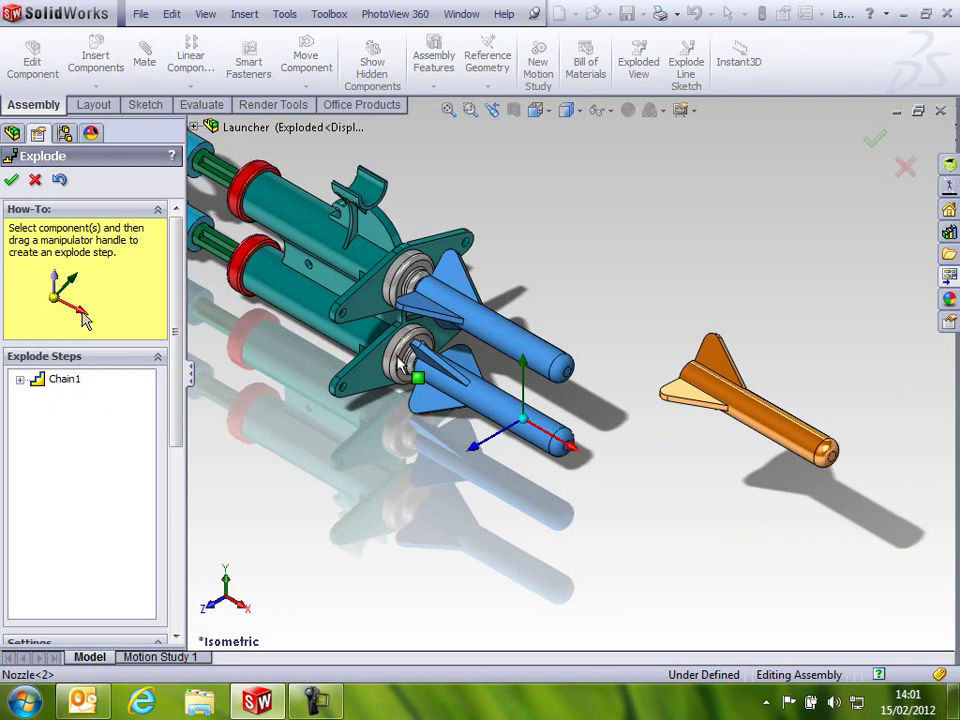
ctrl+click(403, 283)
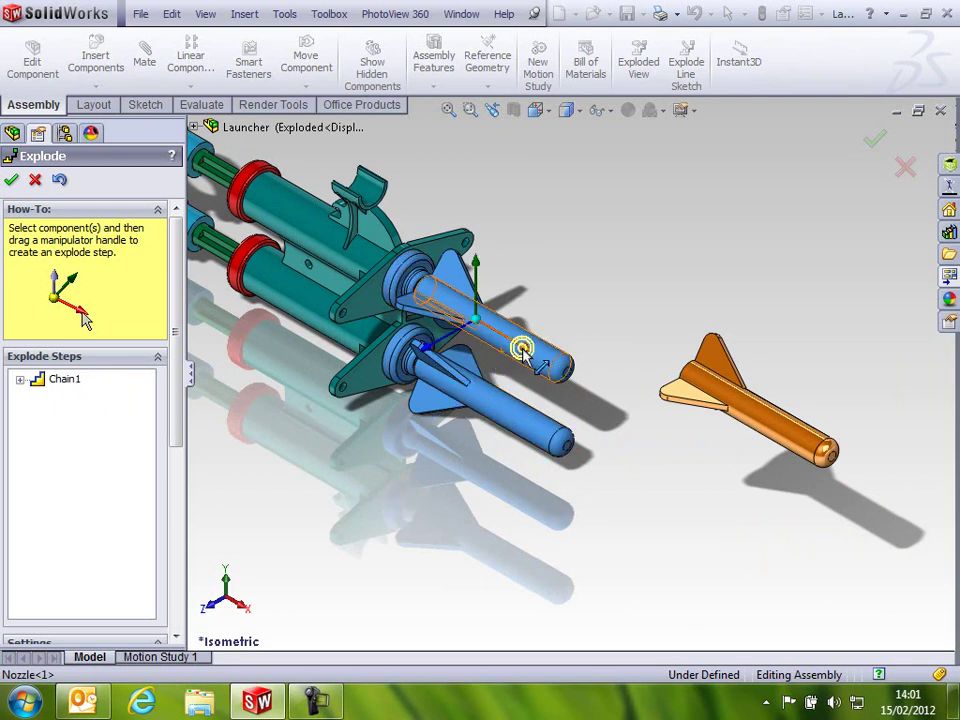
drag(521, 400, 736, 484)
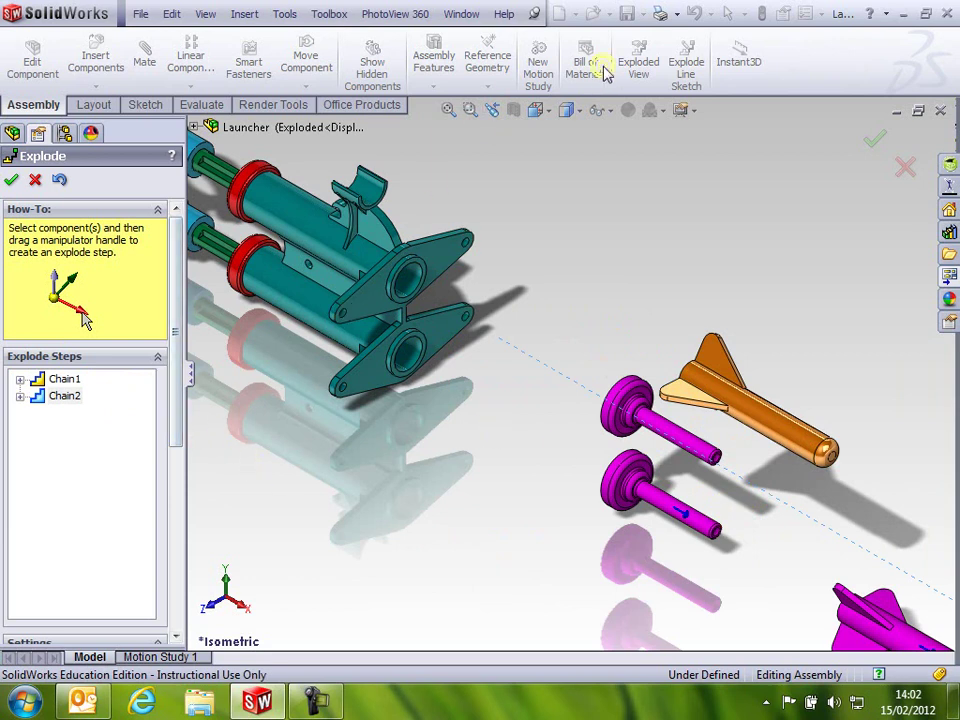
click(60, 180)
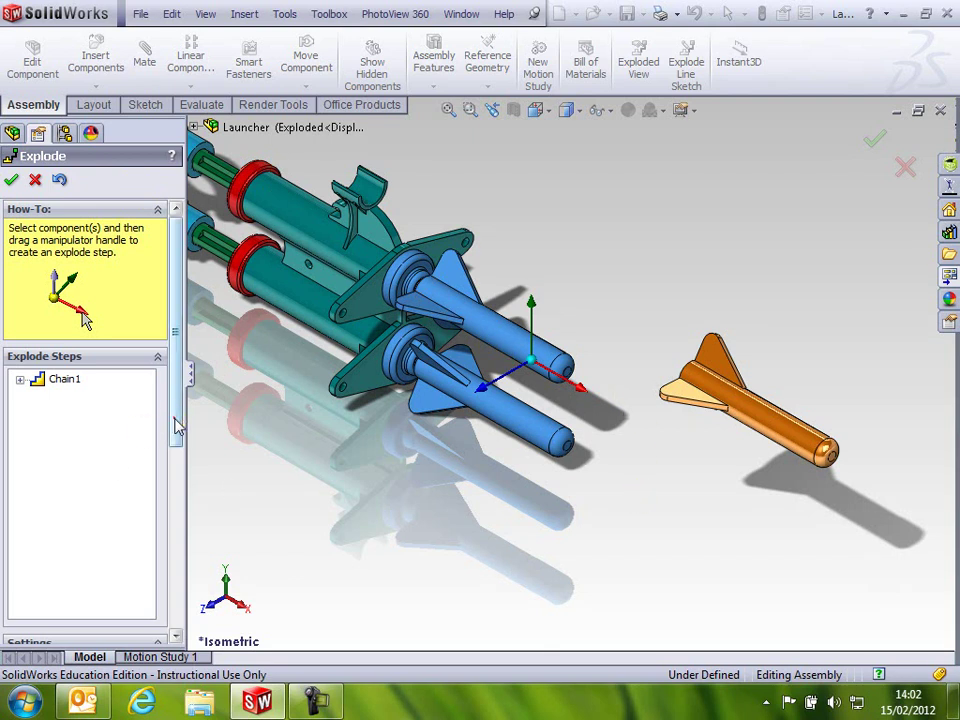
Slide the two remaining rockets out toward the first rocket, then move them downward
drag(178, 424, 180, 565)
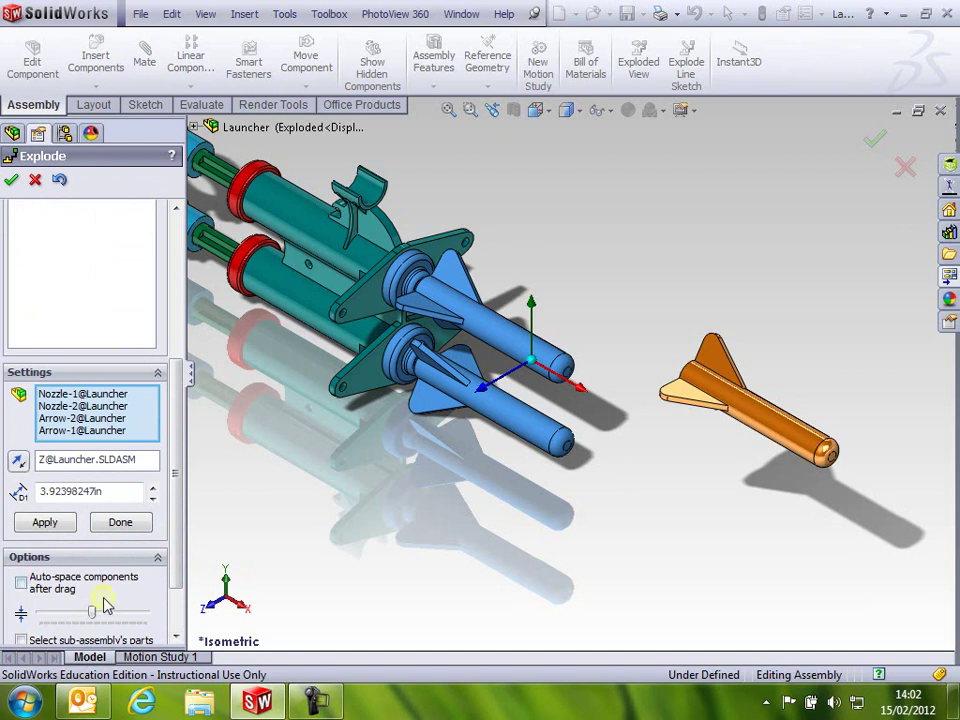
drag(176, 553, 176, 351)
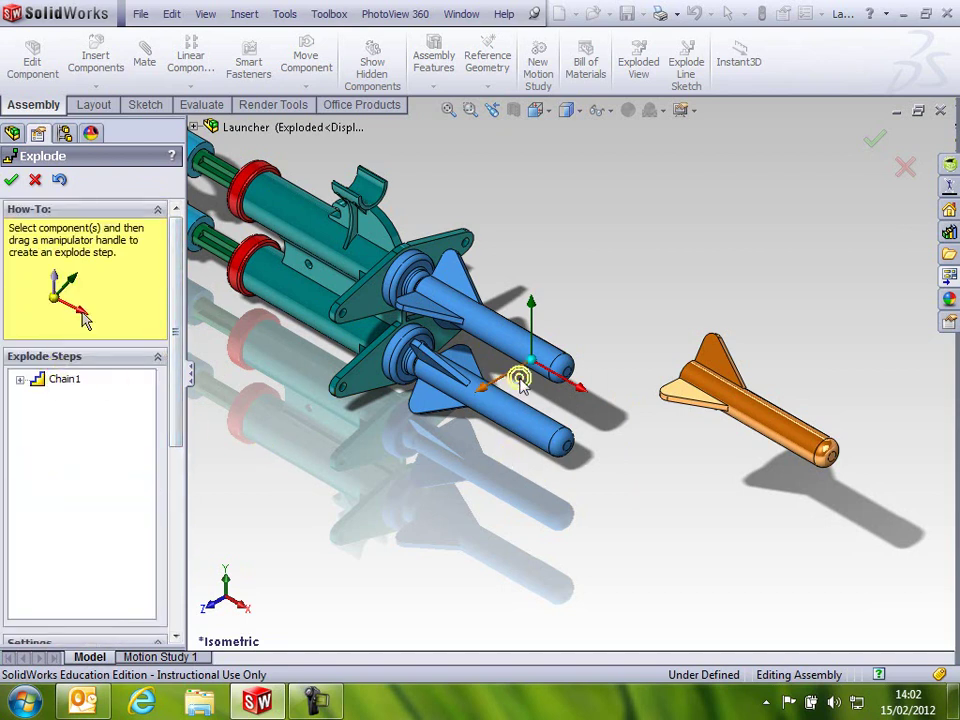
drag(572, 384, 799, 516)
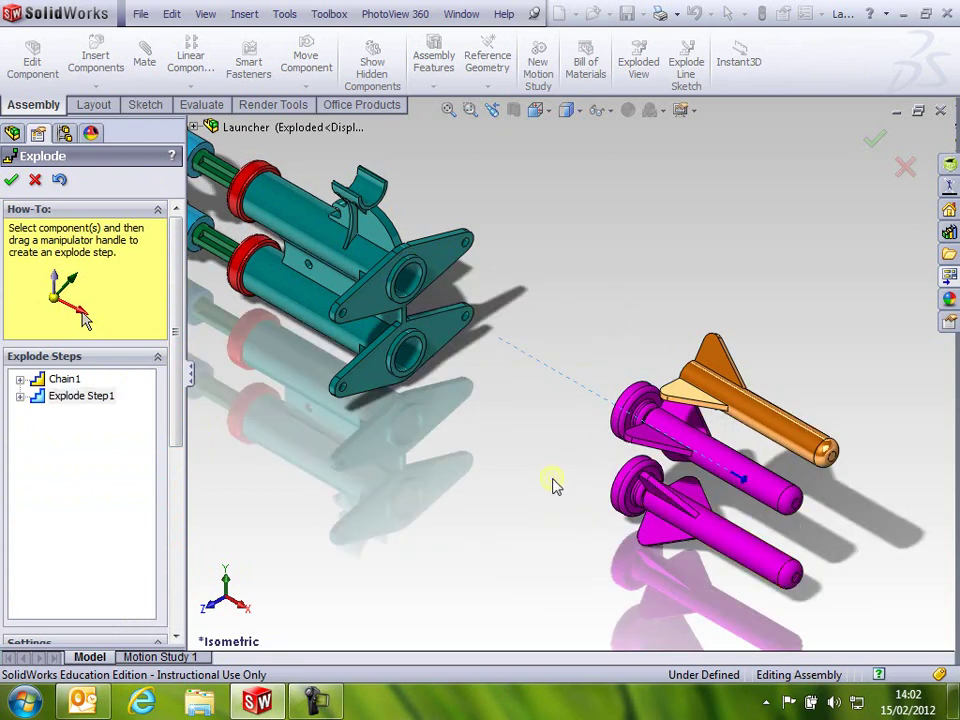
key(f)
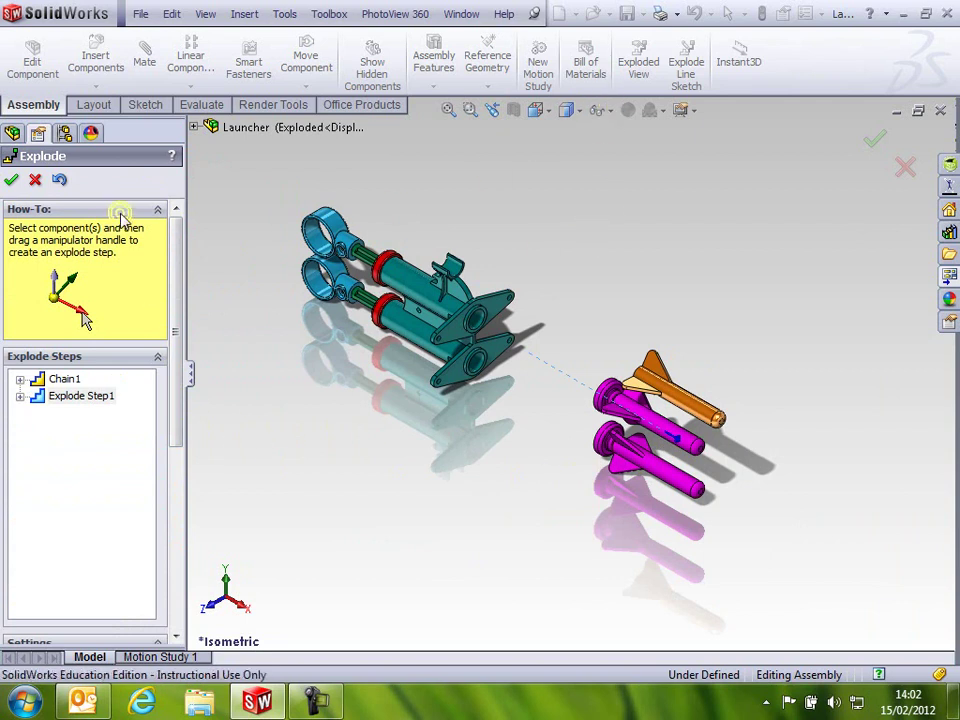
drag(675, 518, 575, 440)
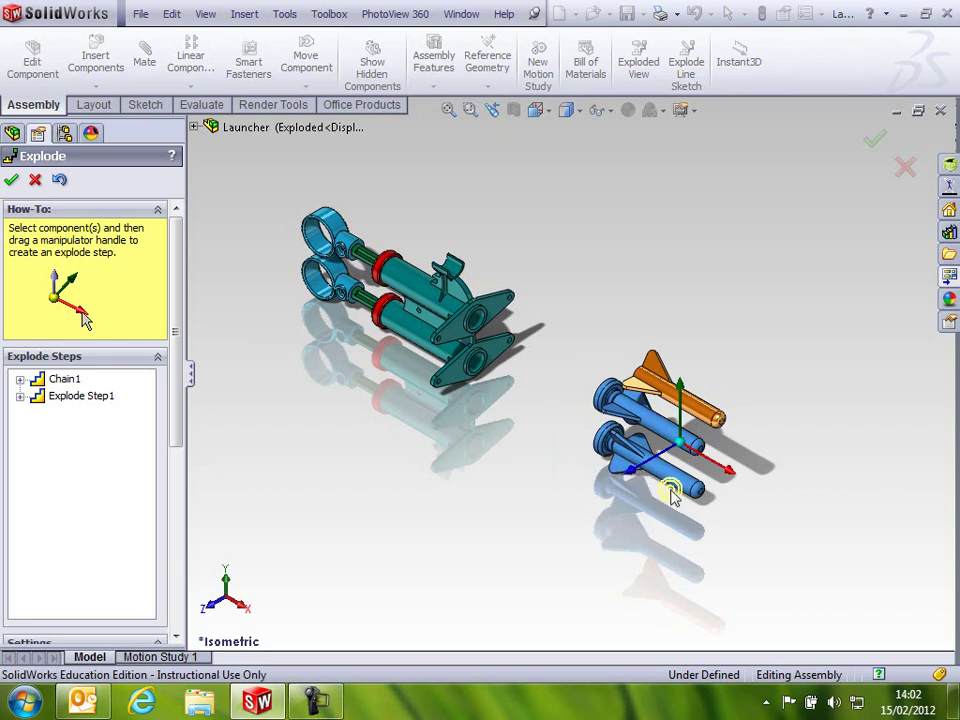
drag(680, 418, 683, 488)
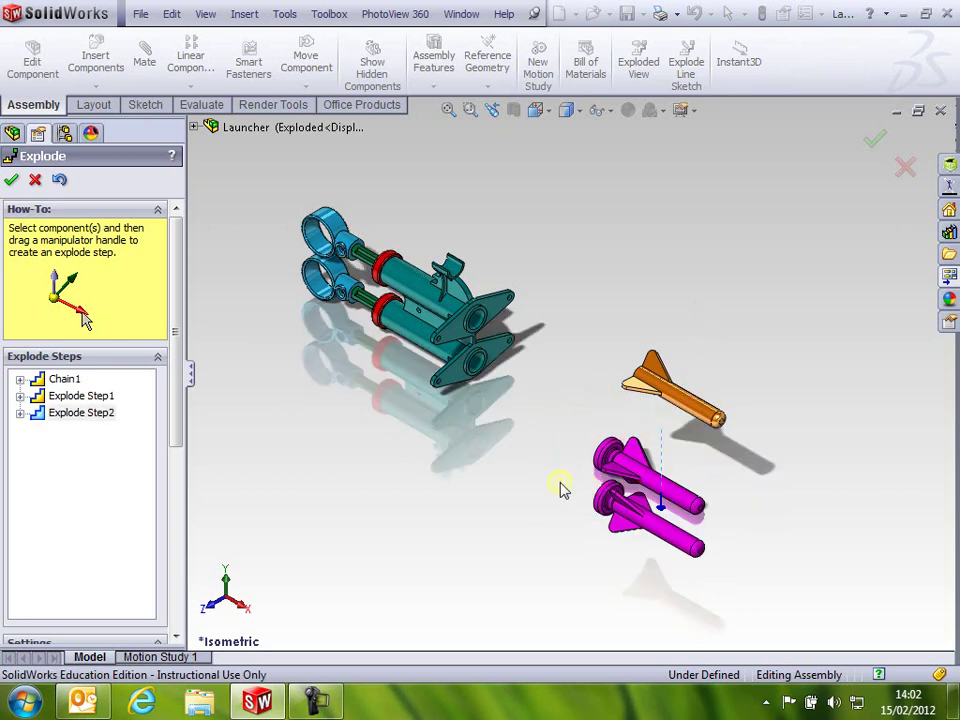
click(698, 555)
Pull the two lower rockets off their grey nozzles
scroll(695, 540, down, 5)
drag(714, 402, 641, 535)
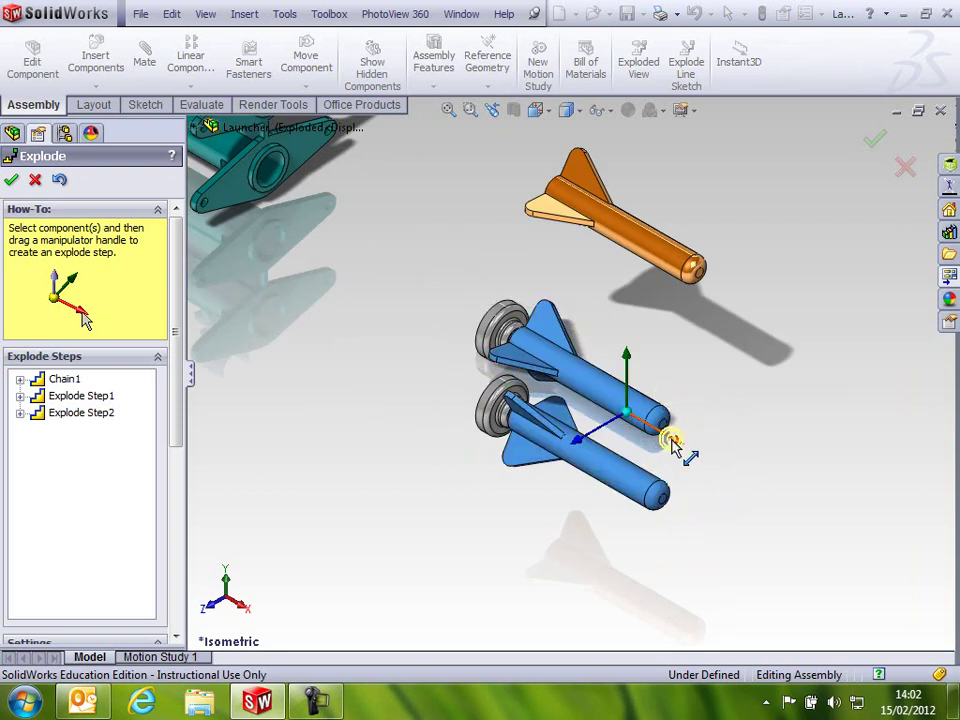
drag(675, 440, 818, 540)
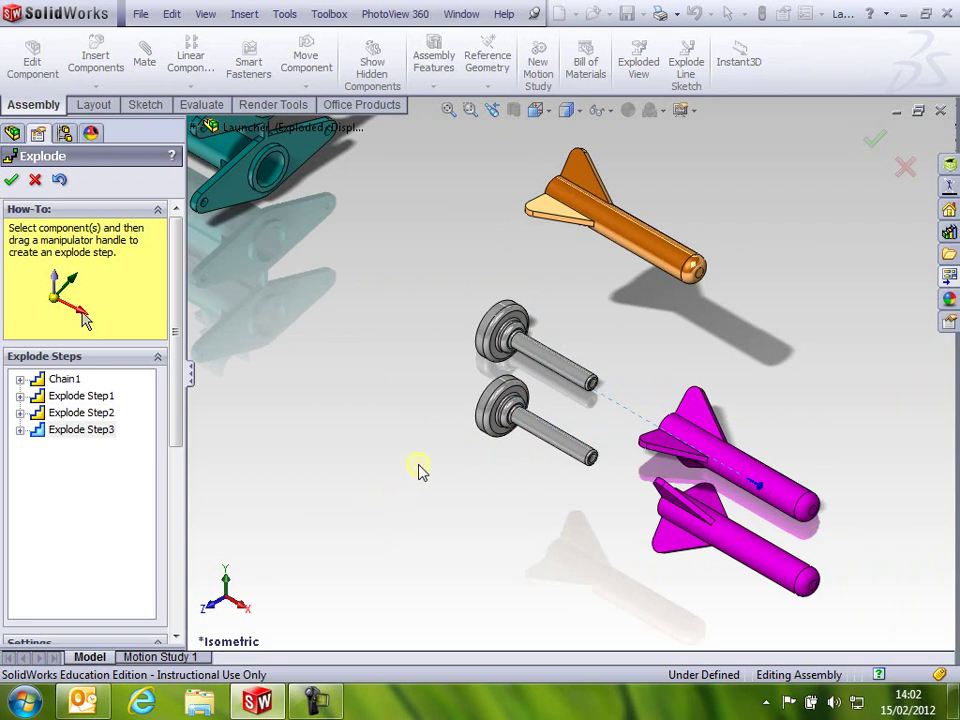
scroll(420, 469, up, 4)
scroll(414, 317, down, 2)
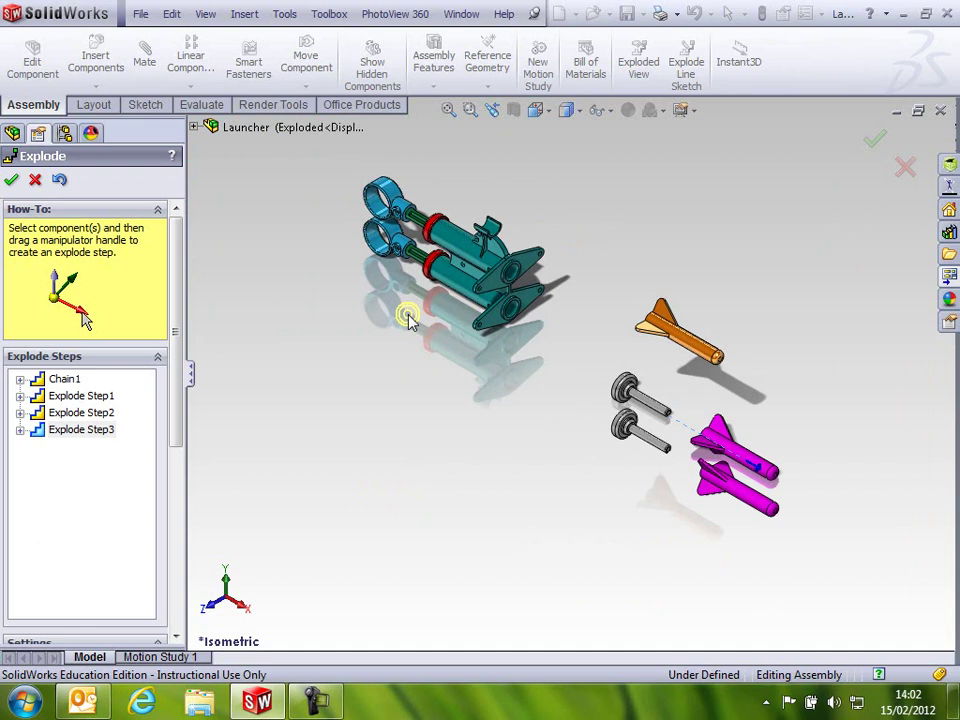
Select SUB_trigger<1> in the tree and drag it up-left out of the body as Explode Step4
scroll(366, 229, up, 2)
scroll(390, 210, down, 4)
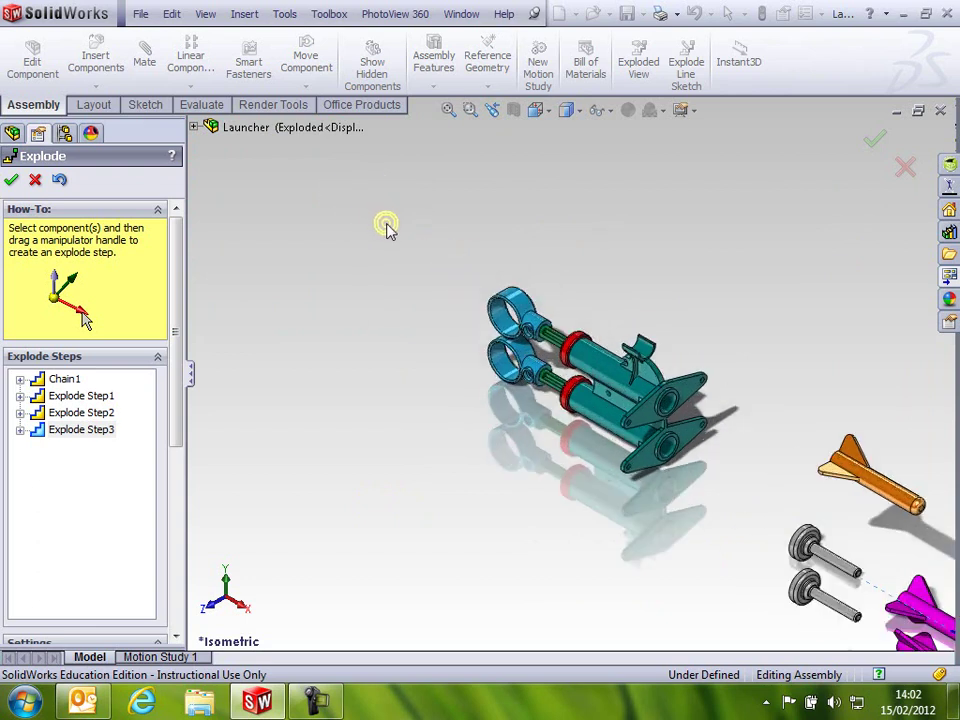
scroll(390, 228, down, 2)
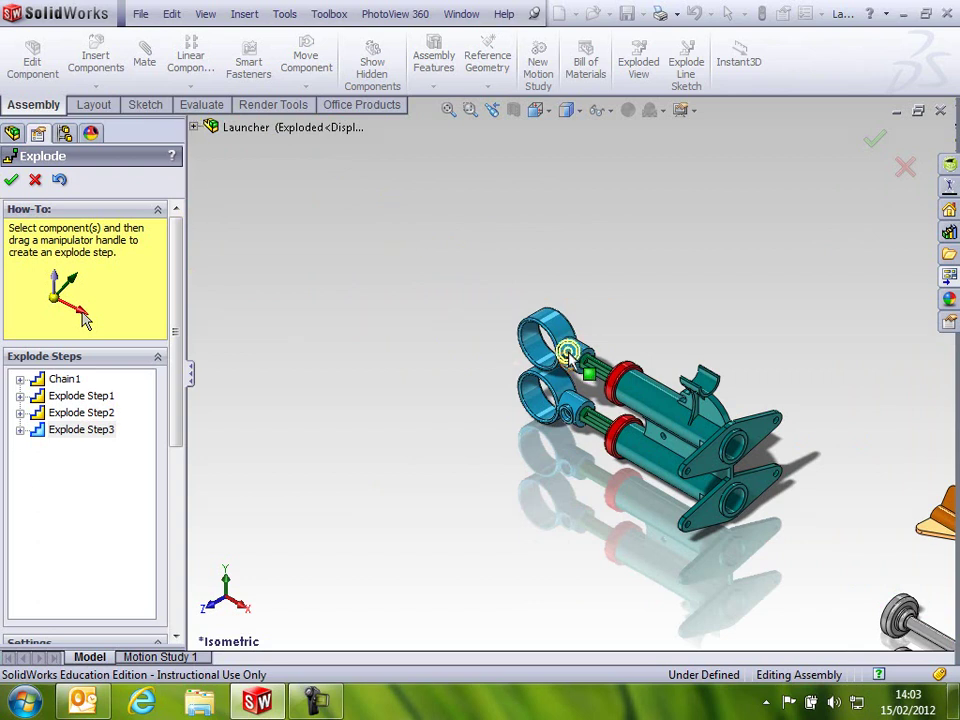
click(196, 128)
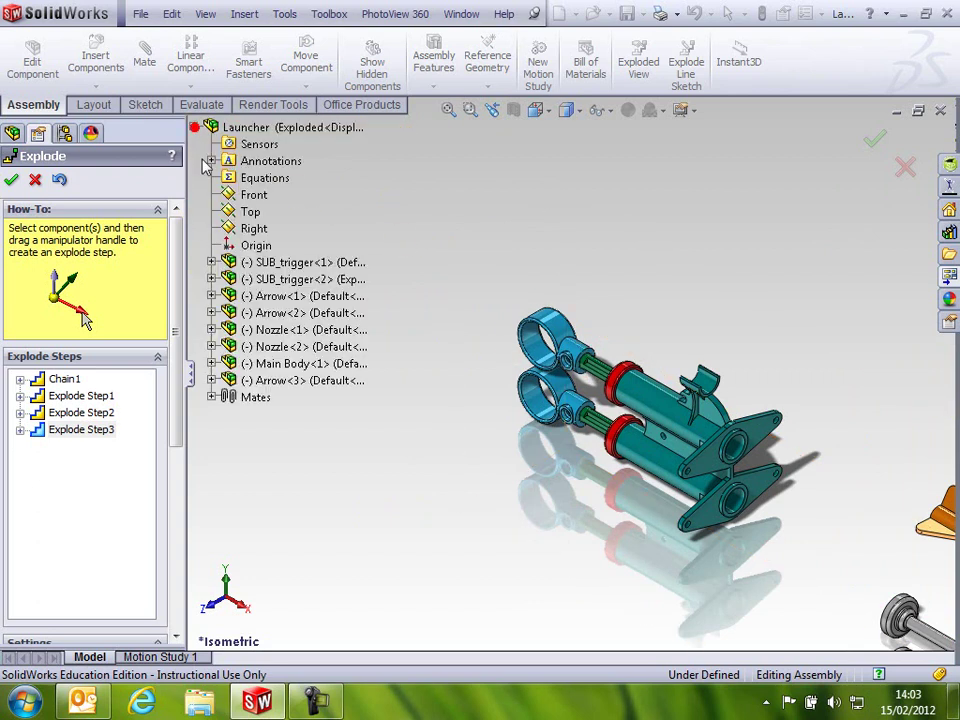
click(295, 263)
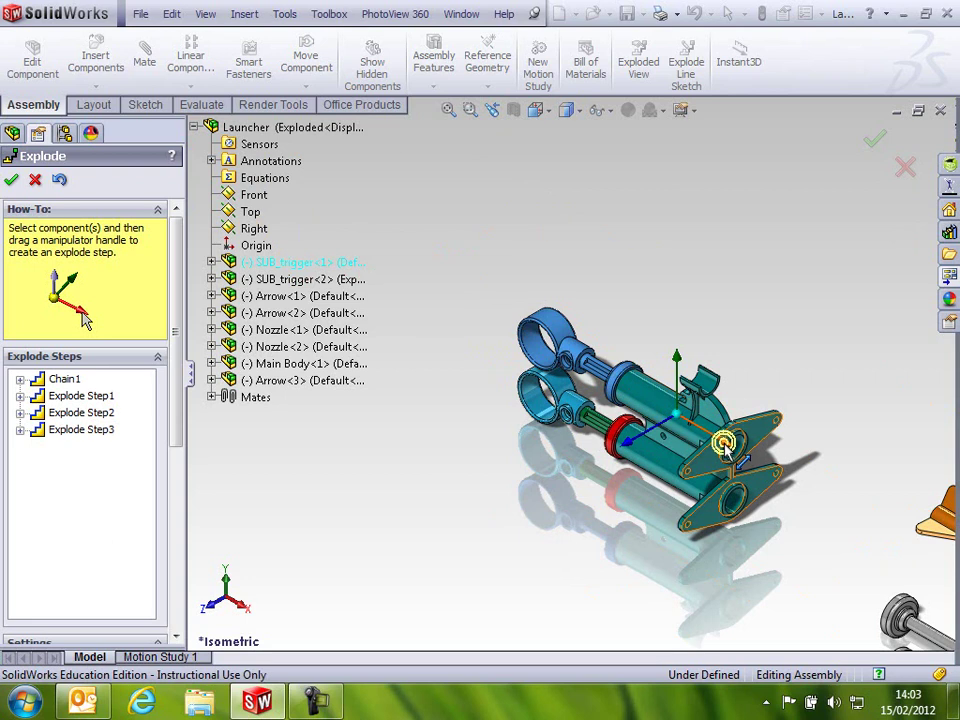
drag(722, 445, 579, 368)
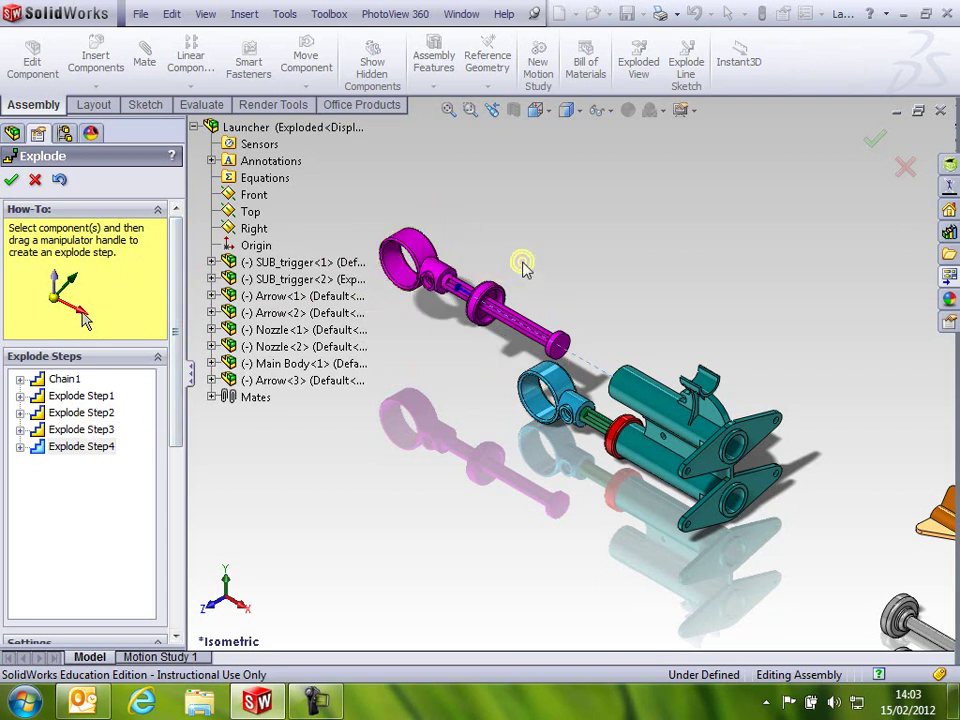
Move the pulled-out trigger part further up and spread the trigger sub-assembly's parts apart up-left
drag(580, 233, 404, 339)
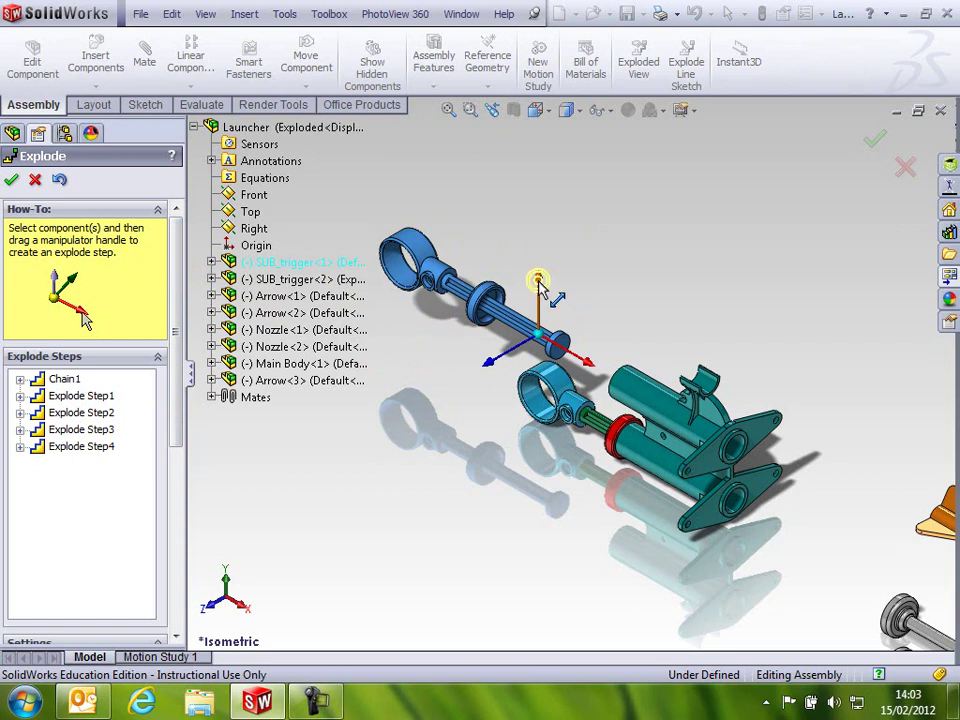
drag(538, 284, 538, 252)
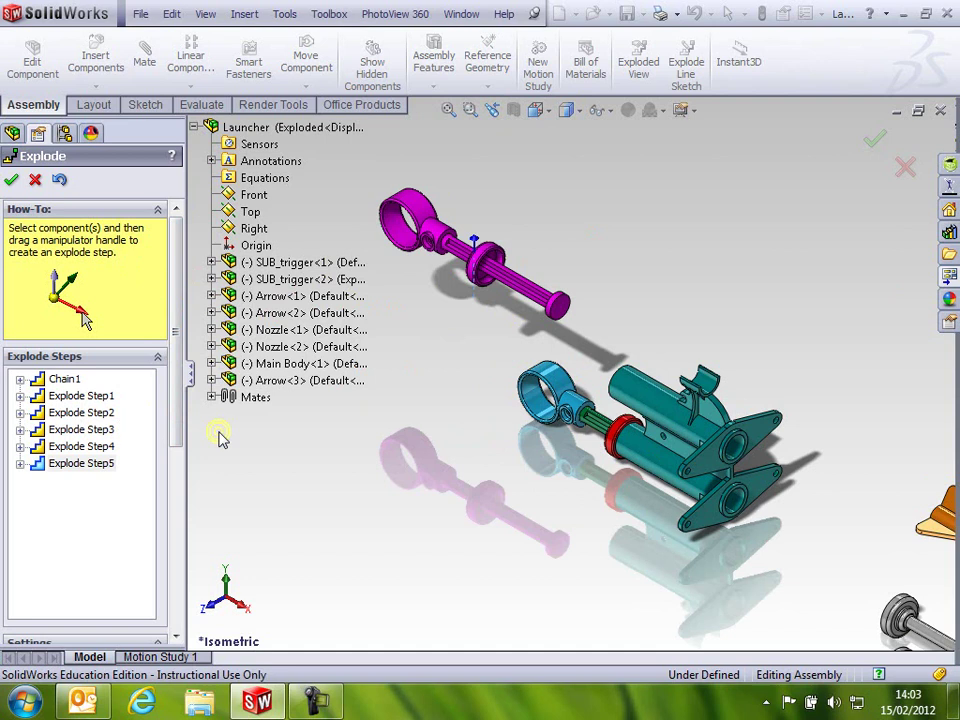
drag(180, 420, 182, 608)
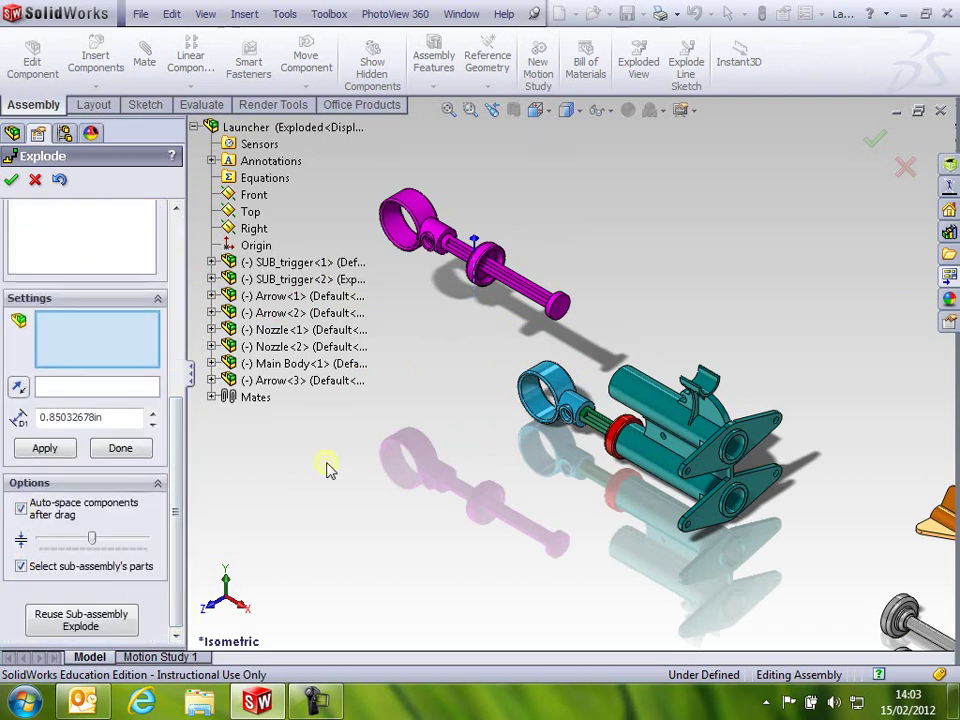
drag(556, 183, 399, 324)
drag(598, 336, 497, 292)
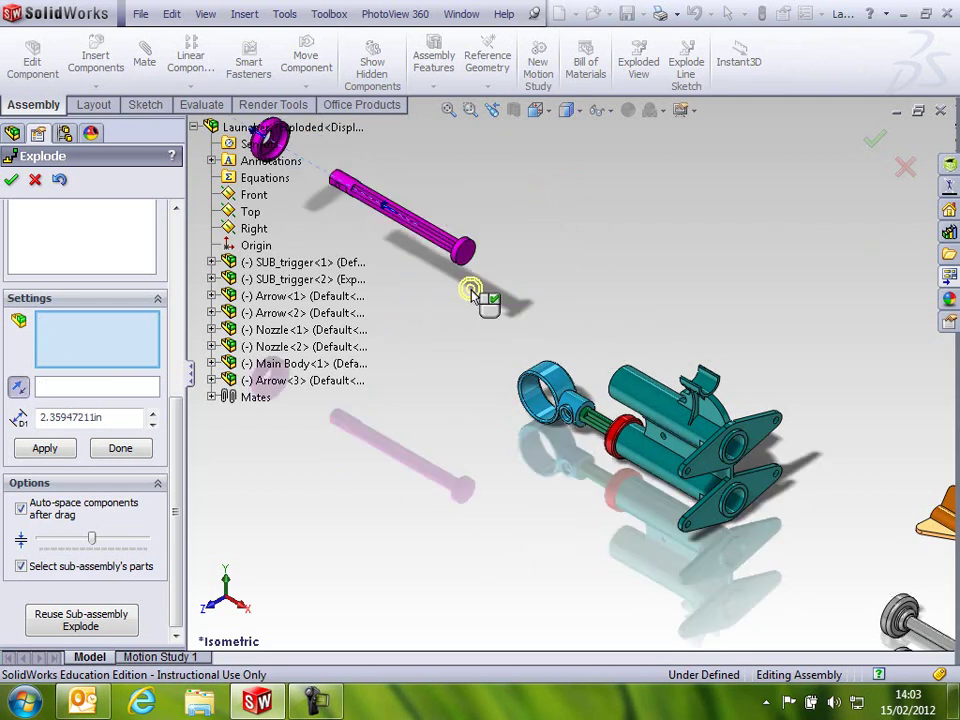
Reduce the spacing between the exploded trigger parts in the Explode options
scroll(470, 289, up, 3)
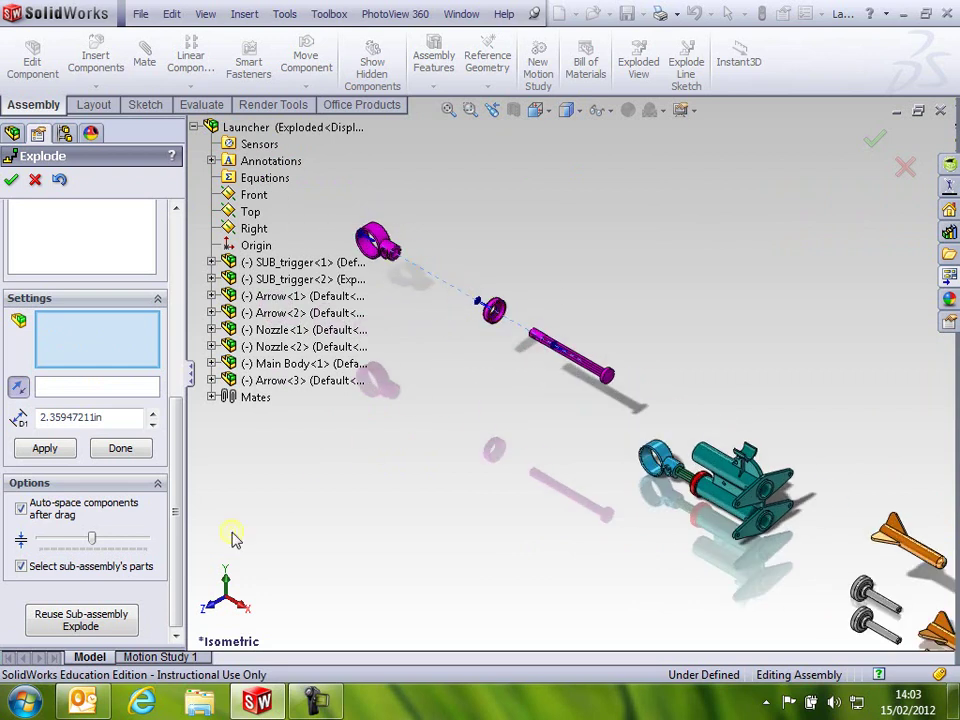
mouse_move(91, 541)
mouse_down()
mouse_move(68, 545)
mouse_move(77, 549)
mouse_up()
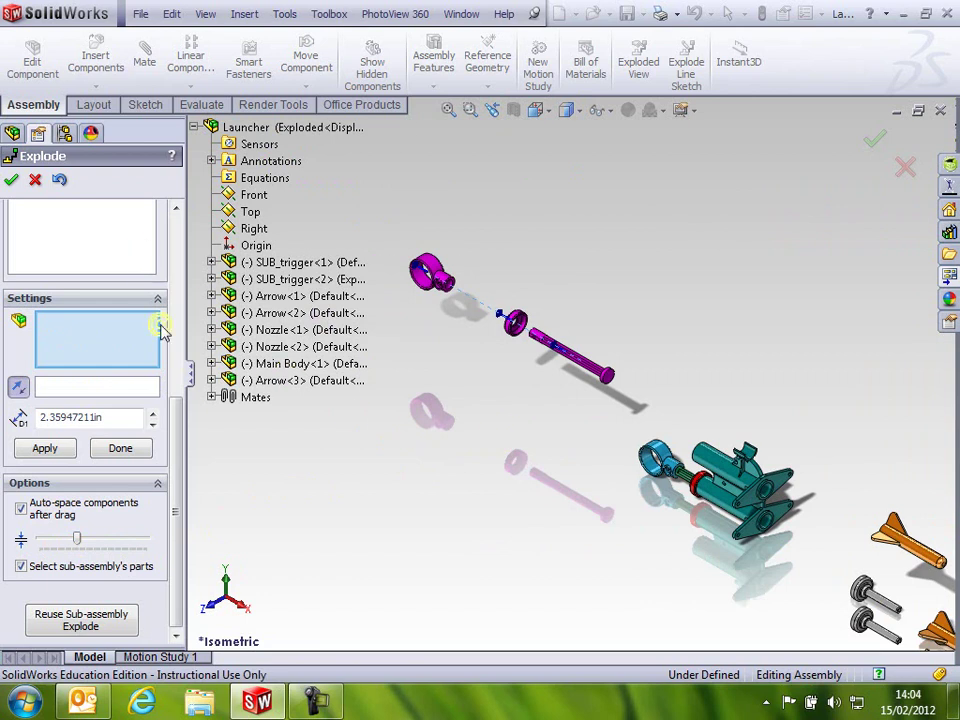
scroll(176, 398, up, 1)
mouse_move(176, 398)
mouse_down()
mouse_move(182, 210)
mouse_move(180, 420)
mouse_up()
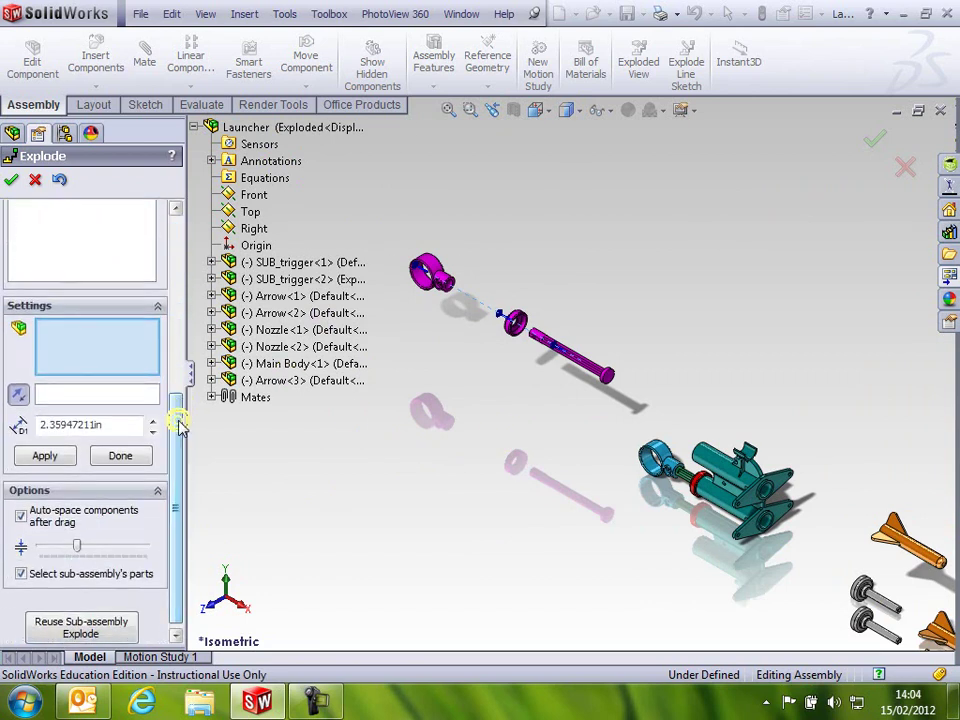
drag(176, 466, 176, 488)
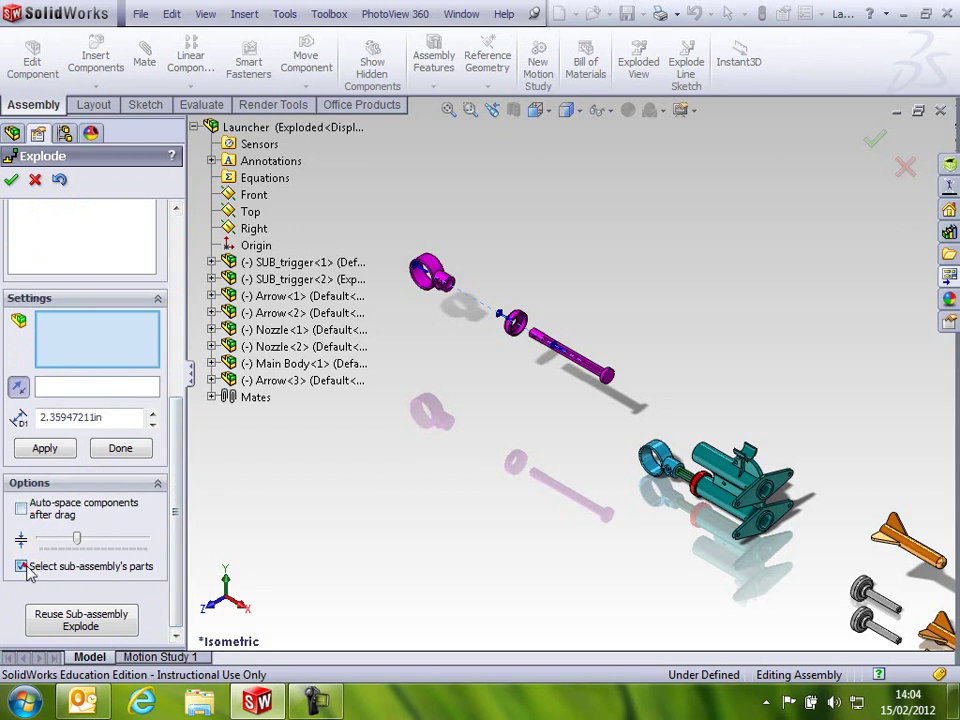
drag(178, 514, 181, 305)
click(433, 474)
Select SUB_trigger<2> and pull it up-left away from the main body as Explode Step6
click(445, 460)
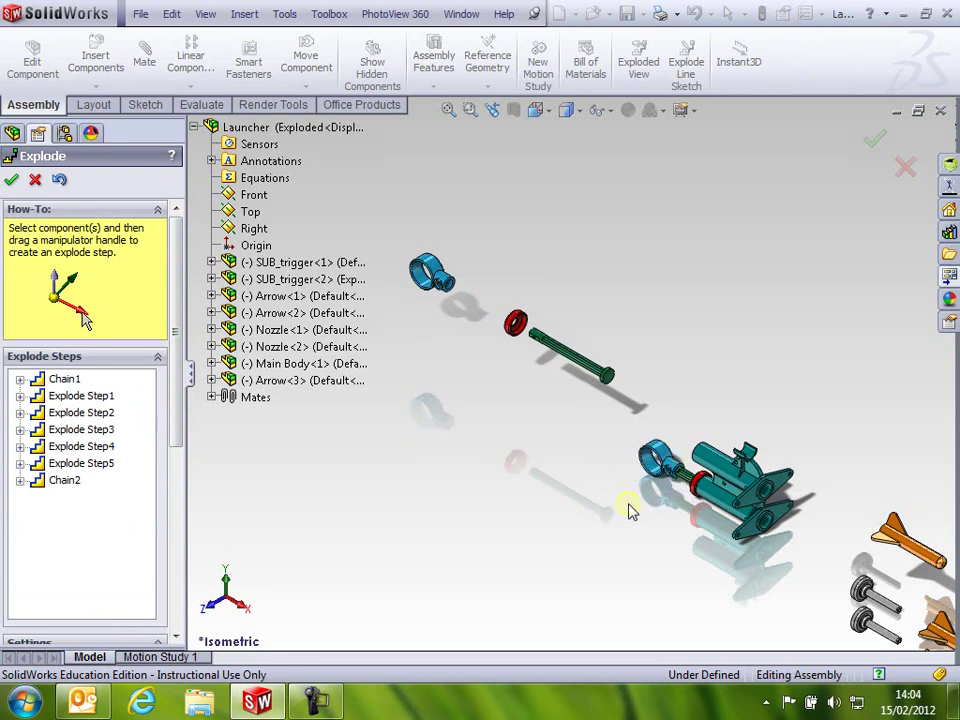
click(300, 281)
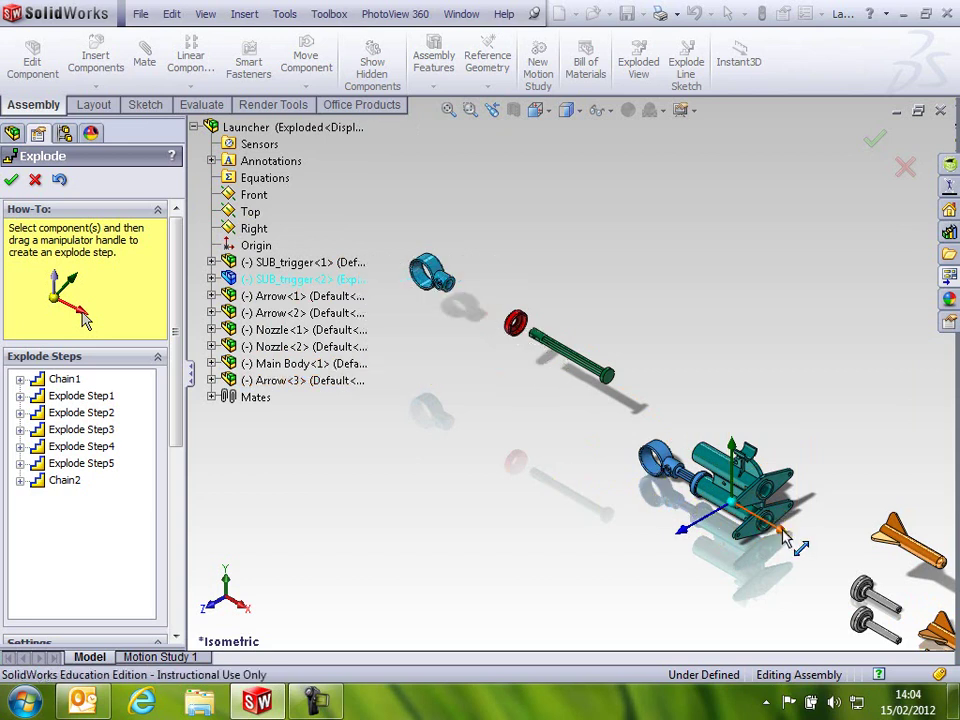
drag(785, 537, 624, 441)
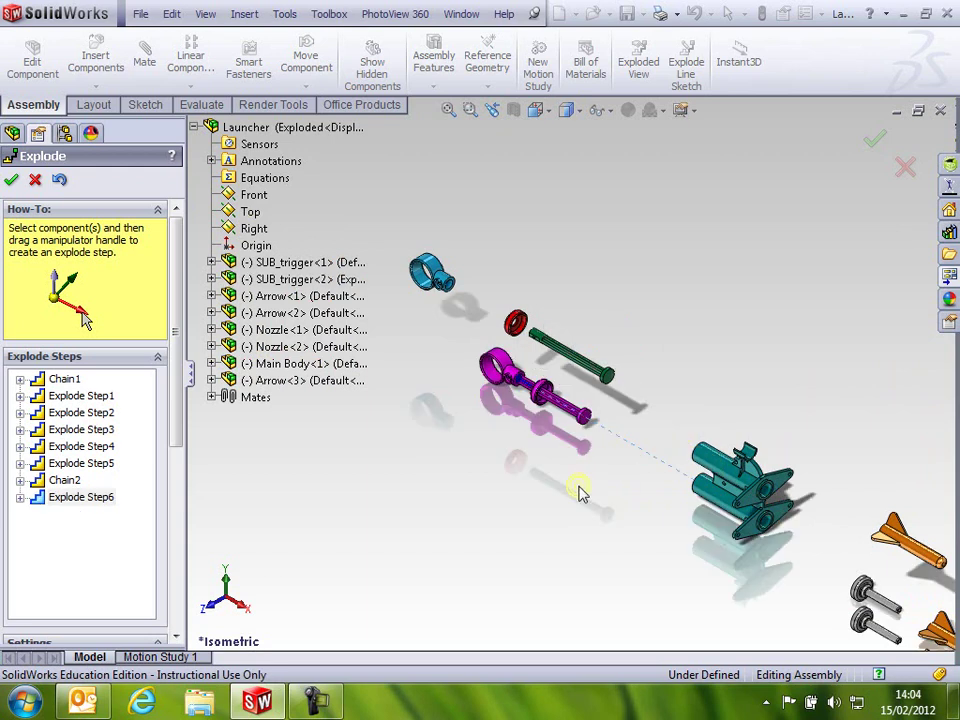
Select only Pull Ring<1> of SUB_trigger<2> and slide it off the plunger as Explode Step 7
click(443, 391)
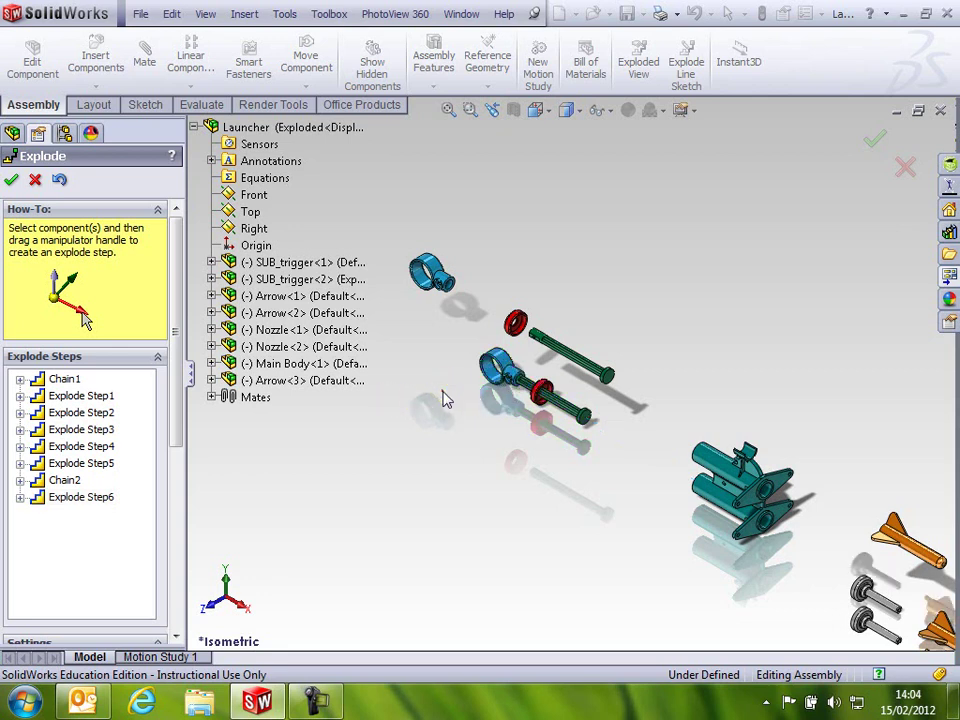
click(492, 372)
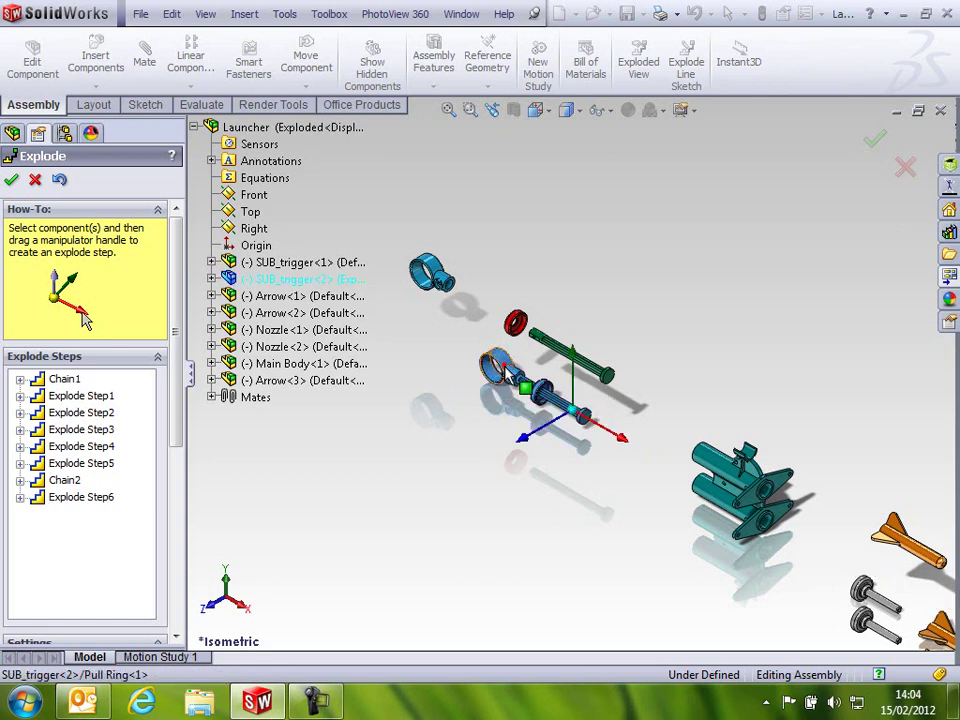
scroll(453, 347, down, 3)
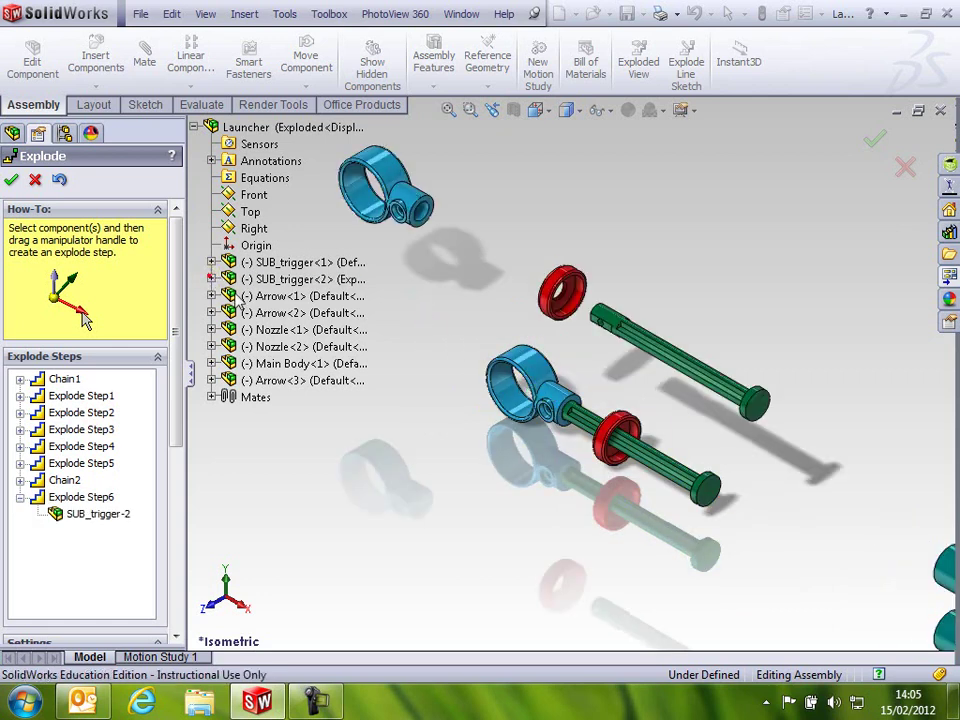
click(212, 279)
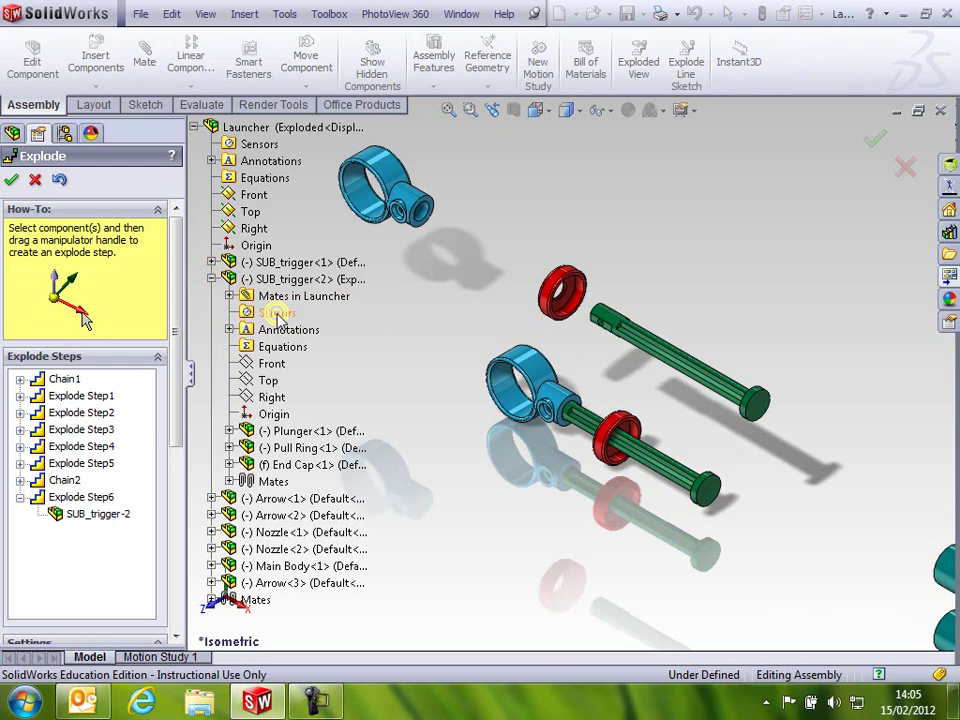
click(299, 449)
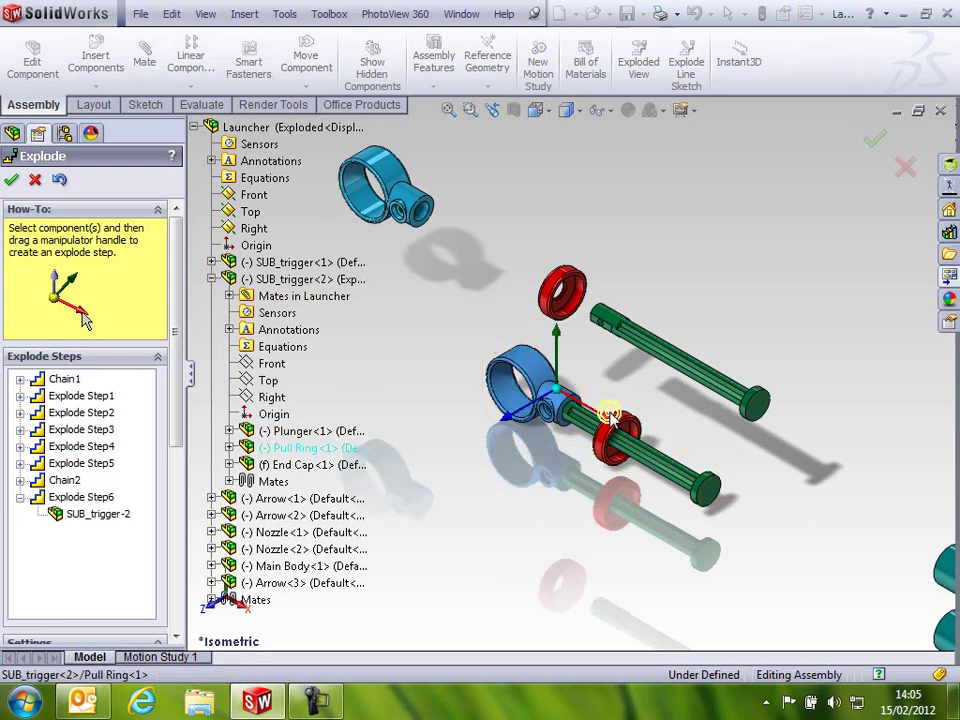
drag(608, 418, 474, 349)
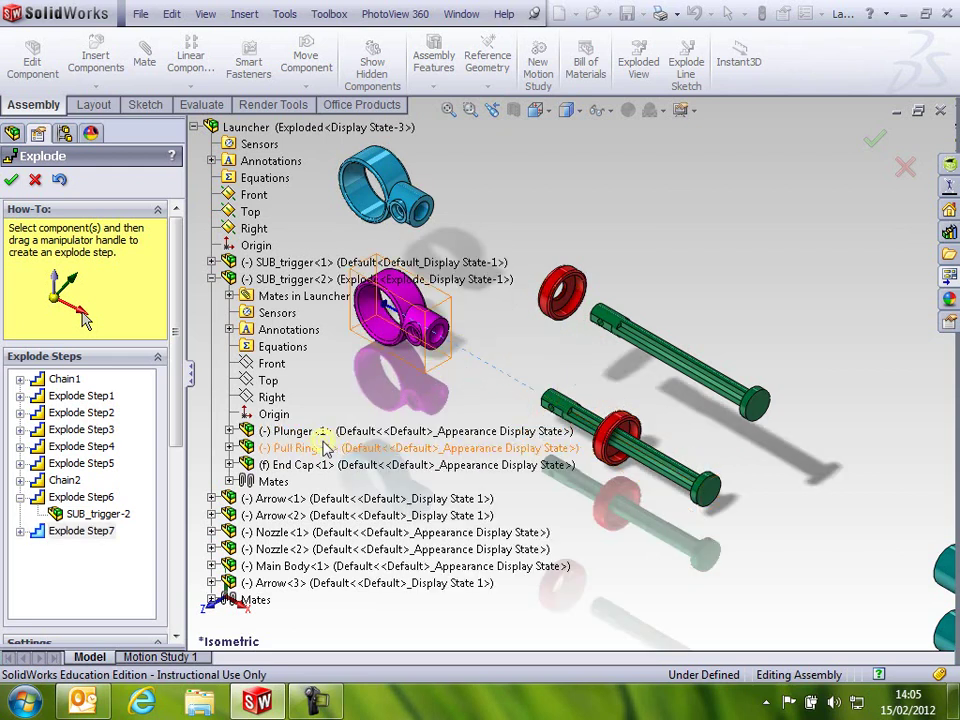
Move the pull ring down and to the left as Explode Step 8, undoing a wrong downward move
click(405, 307)
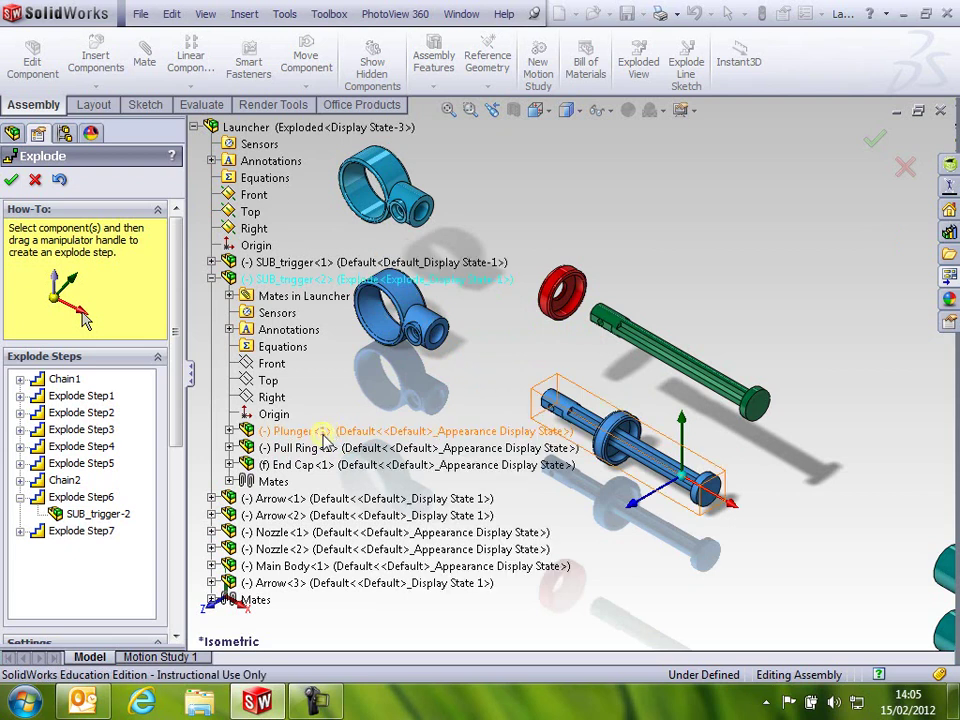
click(312, 279)
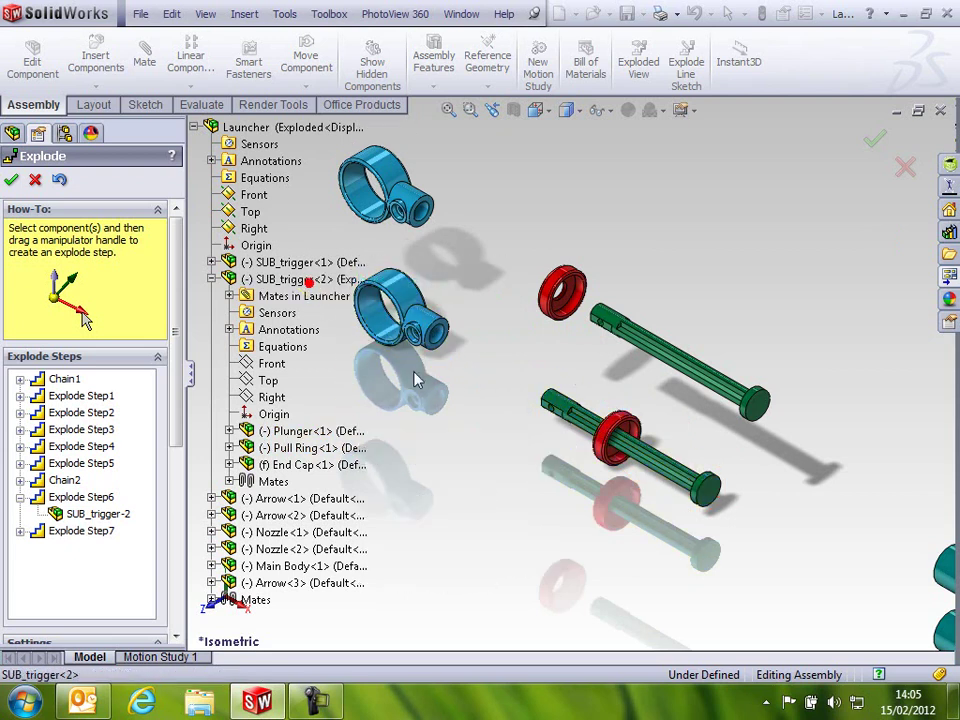
click(318, 447)
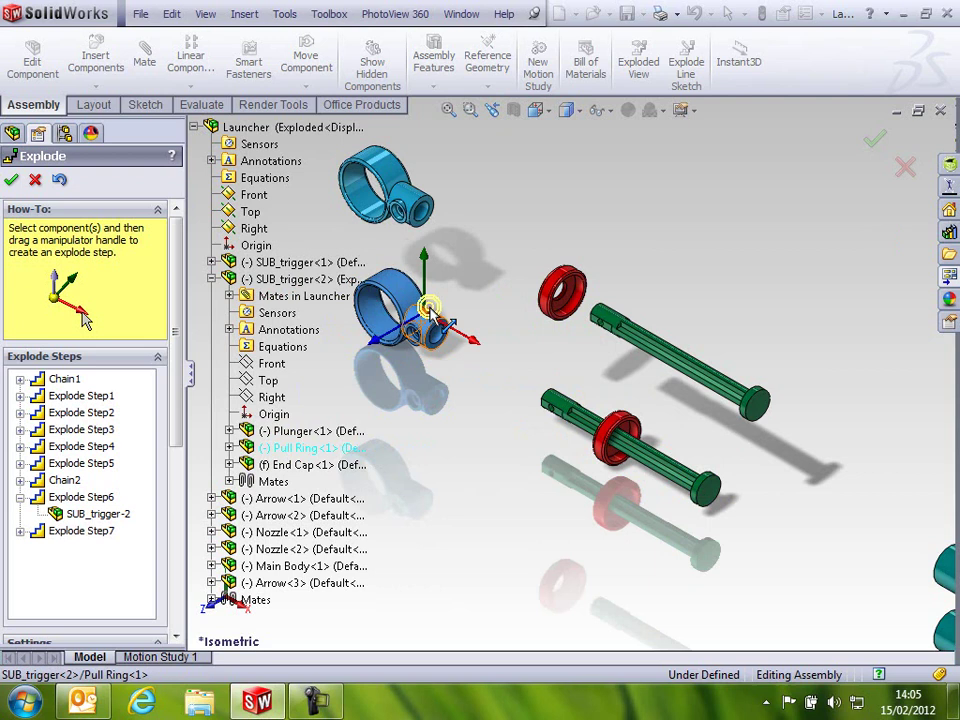
drag(425, 272, 424, 338)
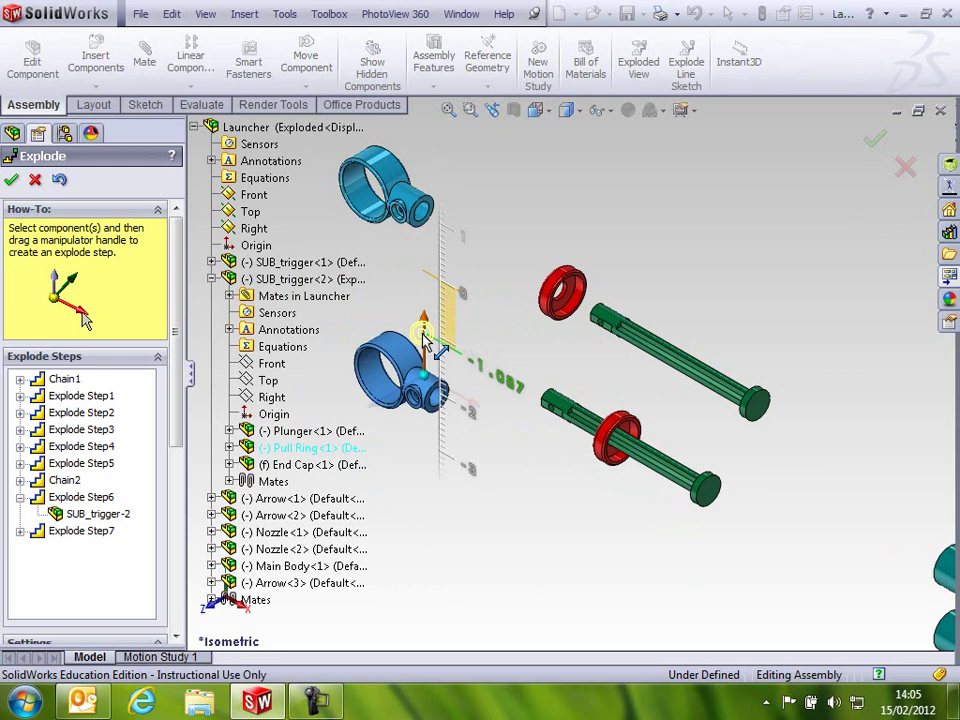
drag(424, 338, 424, 340)
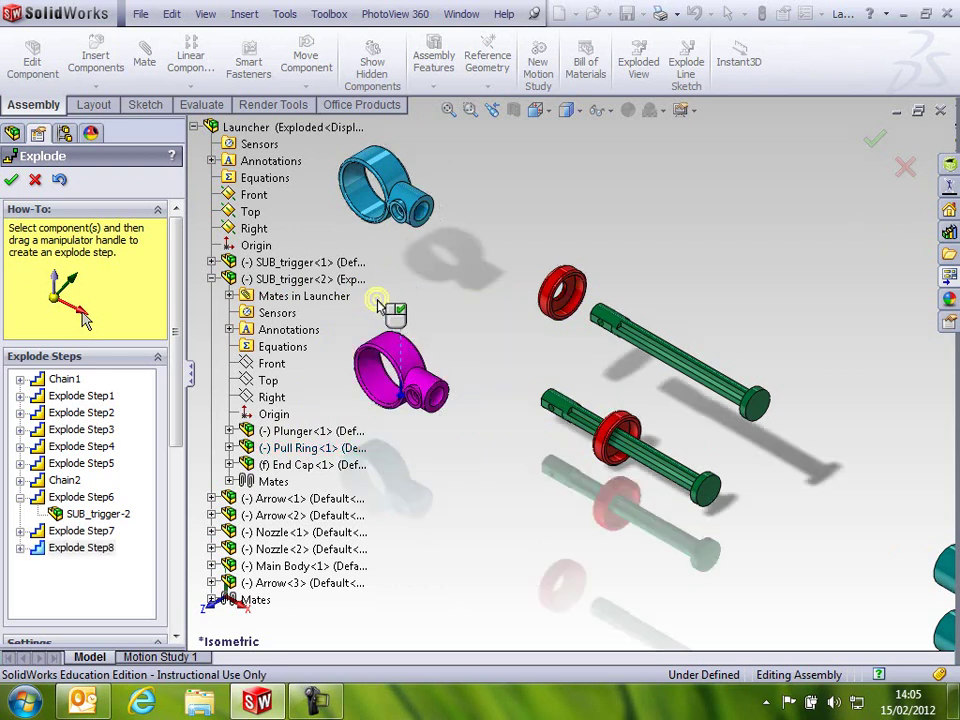
click(58, 179)
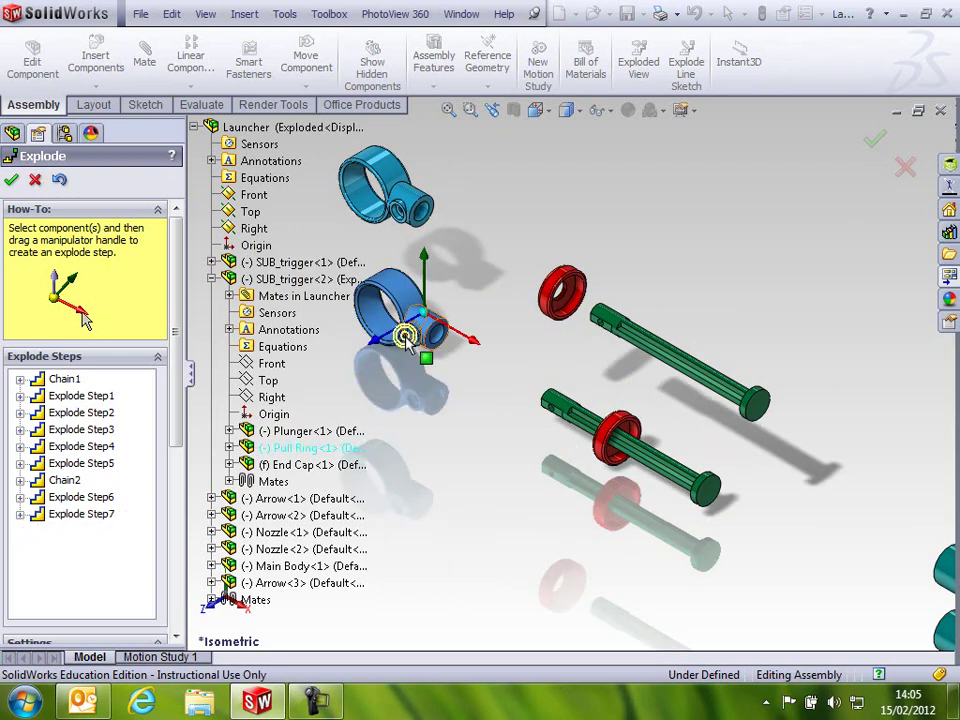
drag(373, 341, 310, 370)
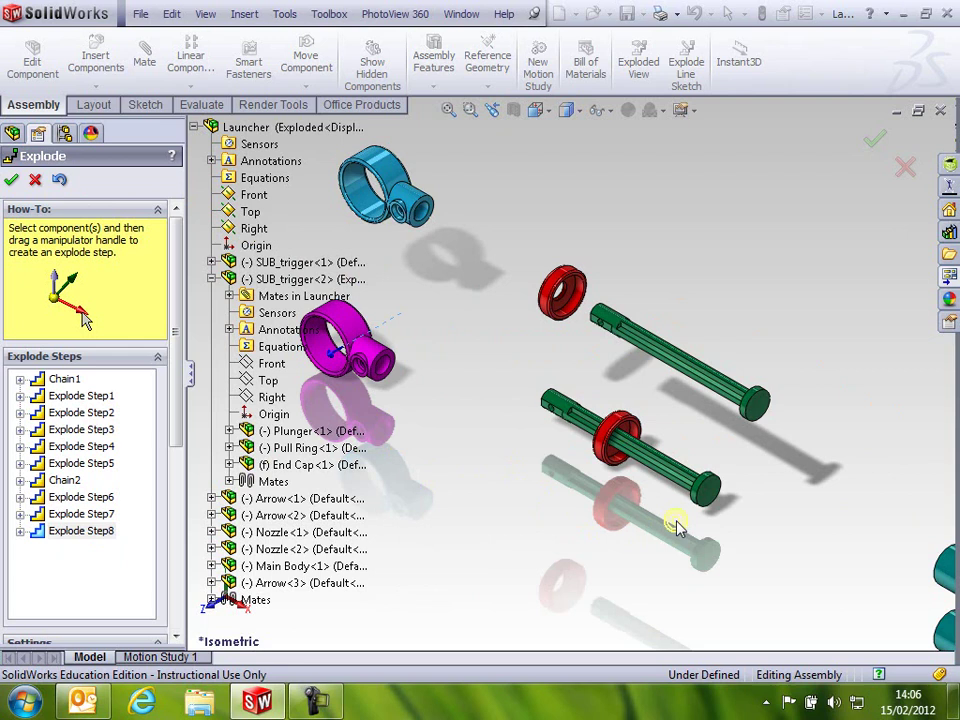
Drag Plunger<1> down-right twice along its axis, clear of the end cap, as Explode Steps 9 and 10
click(318, 432)
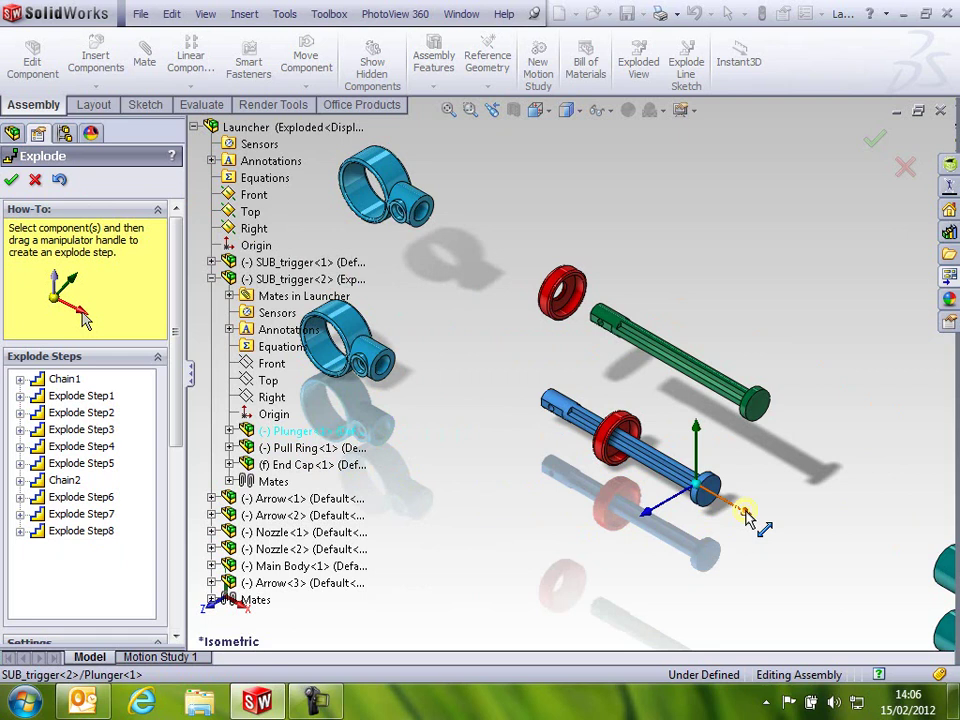
drag(745, 515, 864, 594)
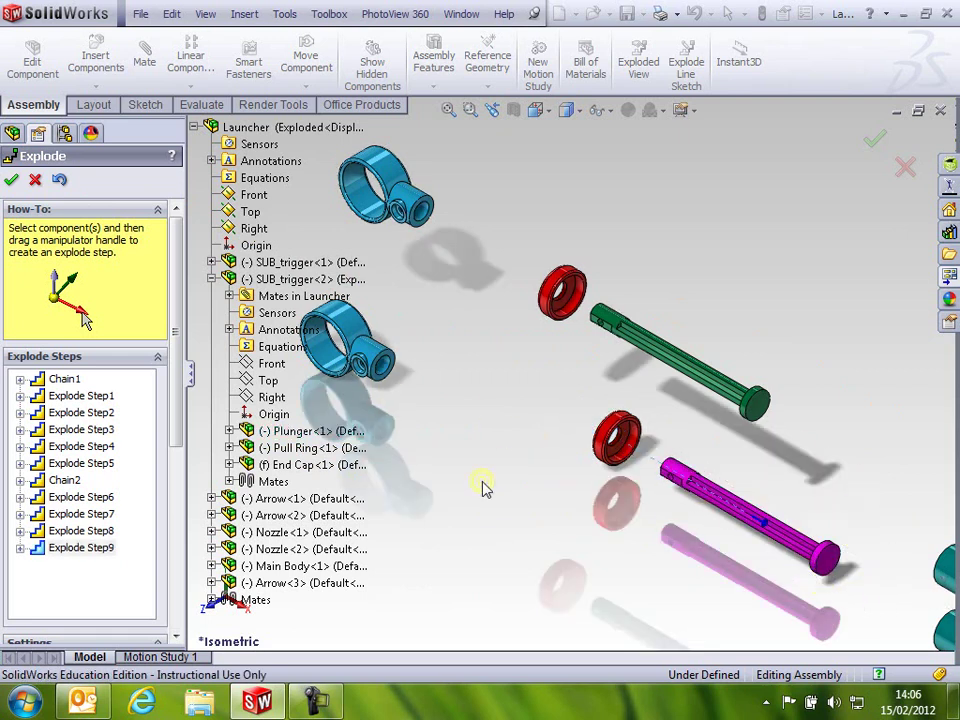
click(298, 432)
drag(766, 574, 693, 607)
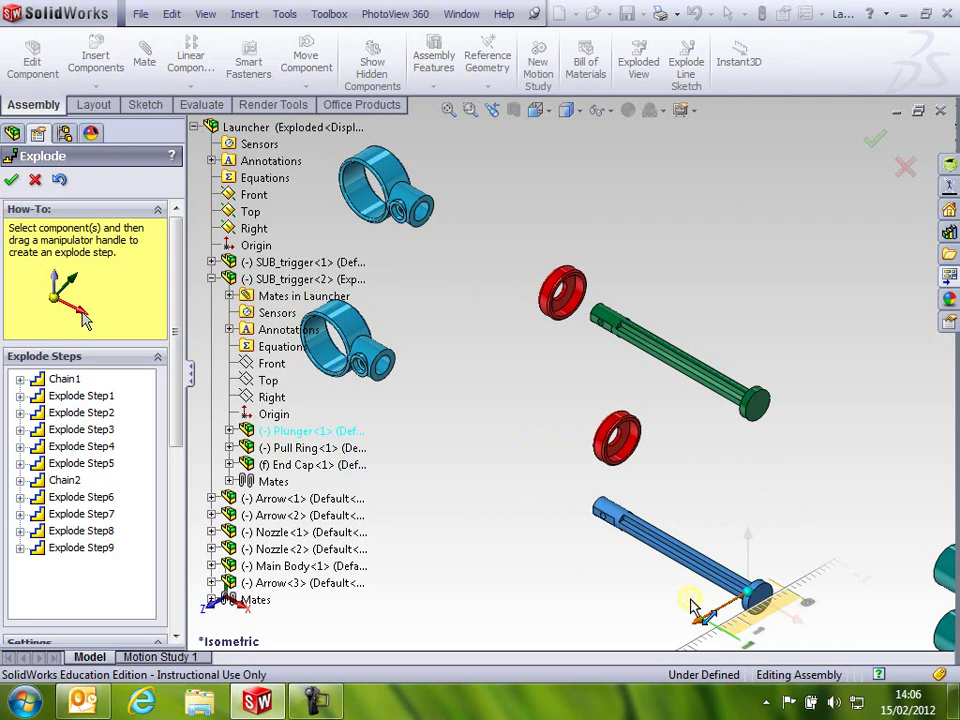
drag(690, 605, 688, 606)
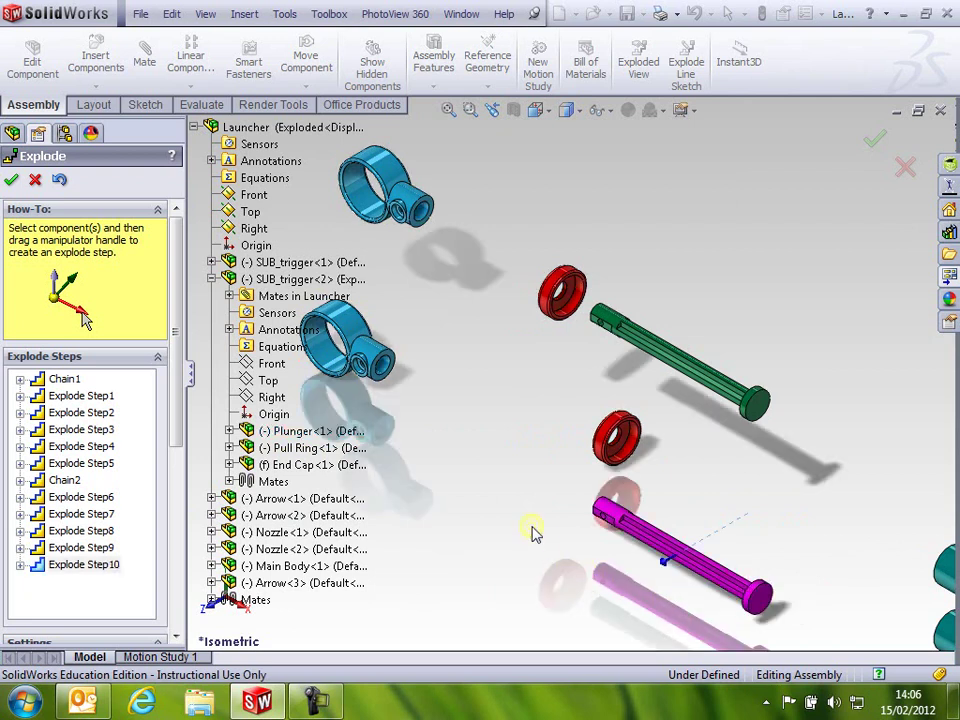
Check the whole explode, collapse the flyout component tree and accept the Explode PropertyManager
scroll(690, 510, up, 6)
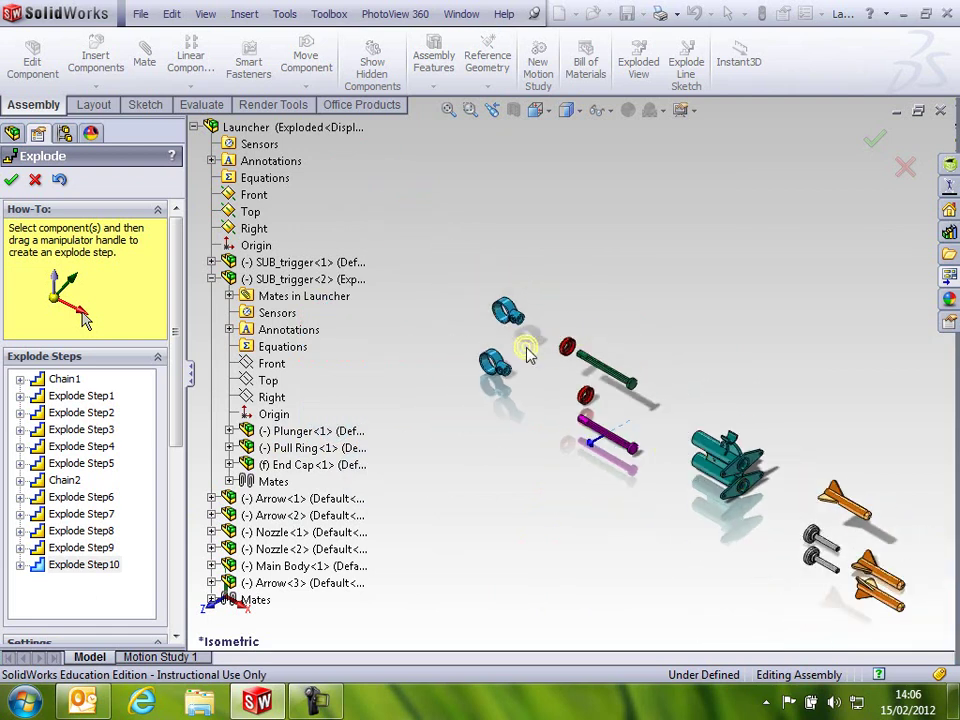
scroll(521, 348, down, 2)
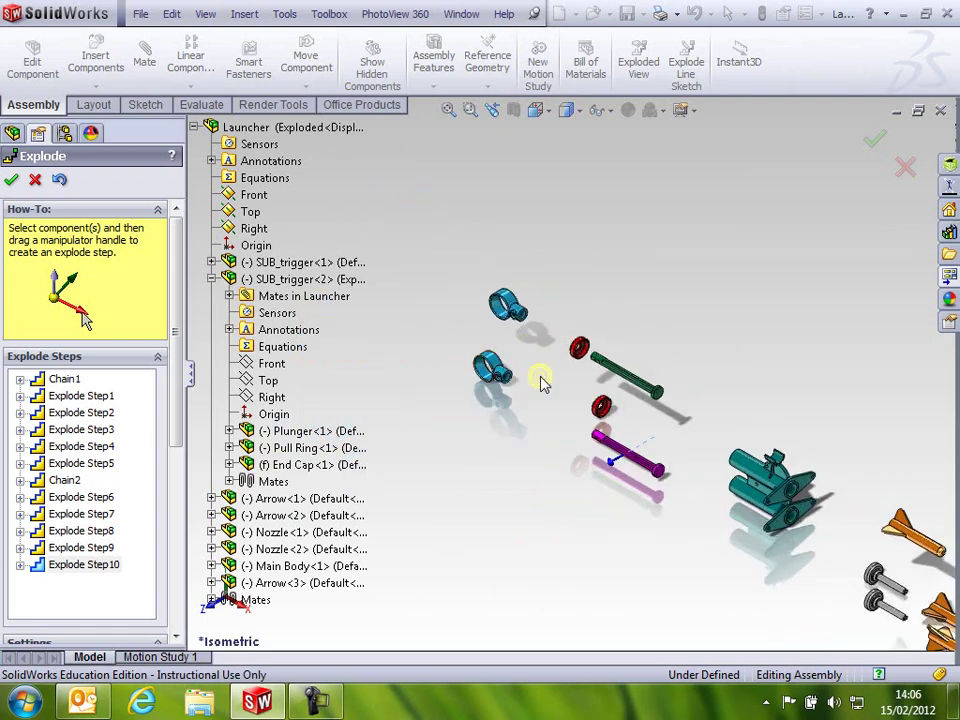
scroll(686, 493, up, 3)
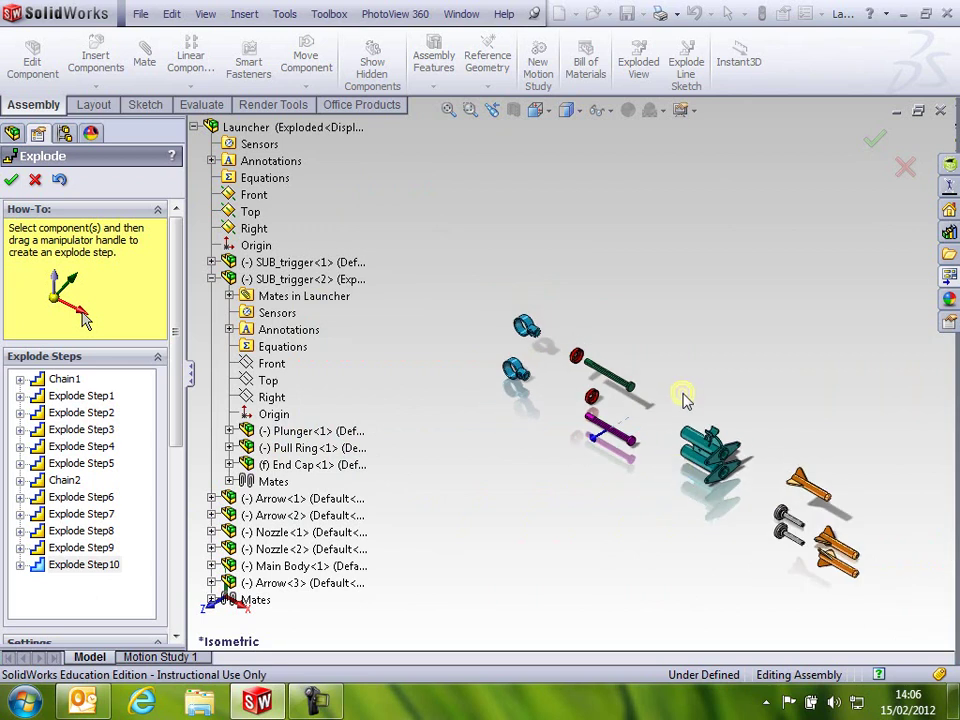
scroll(690, 378, down, 3)
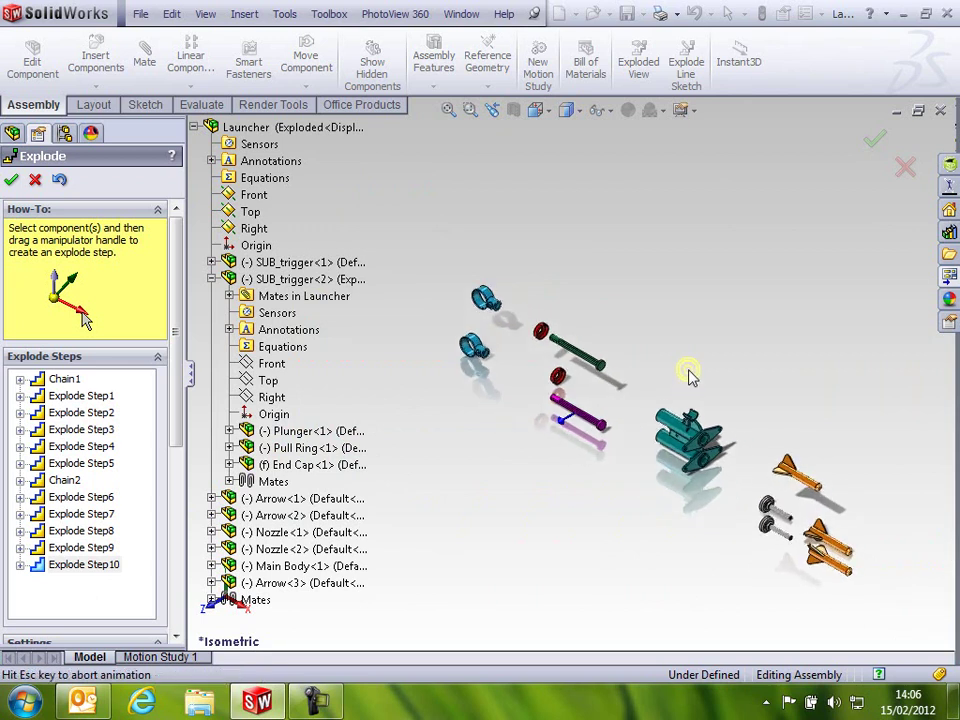
click(196, 127)
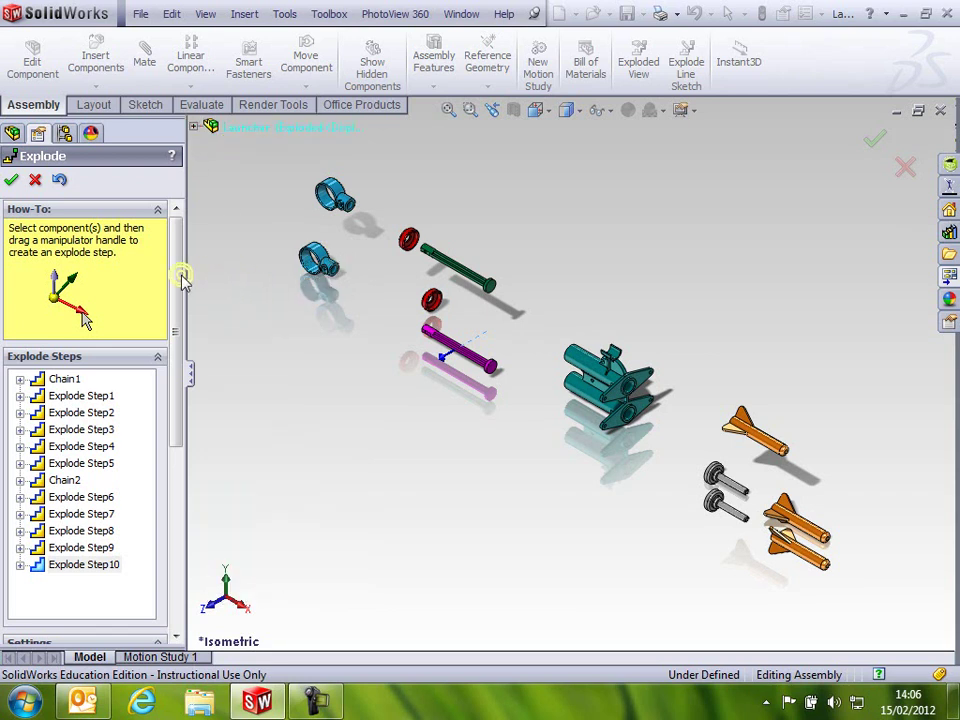
click(12, 182)
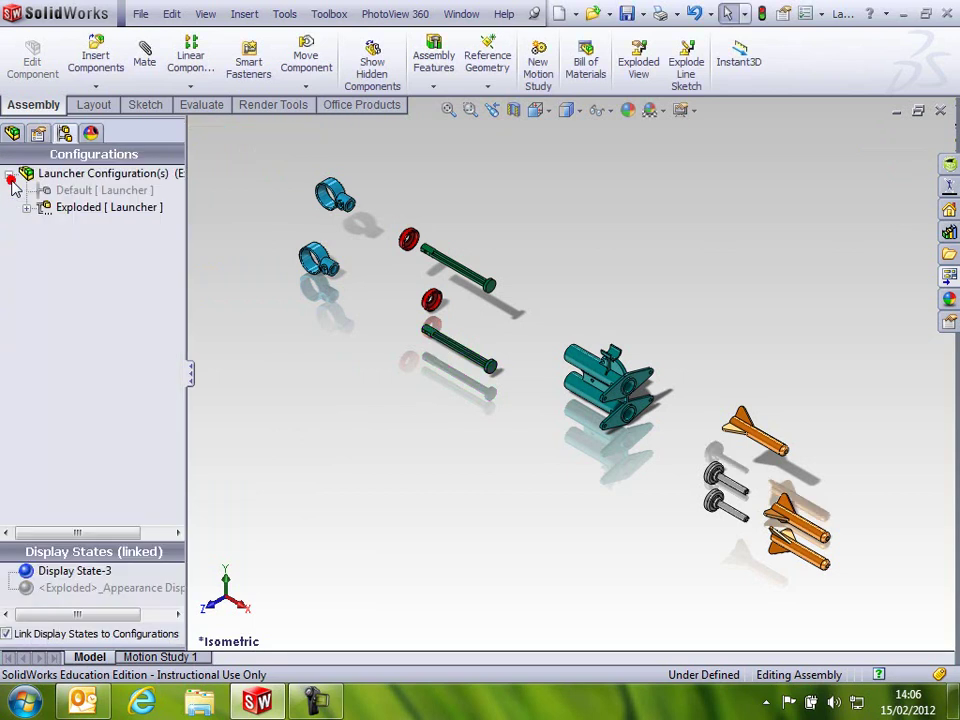